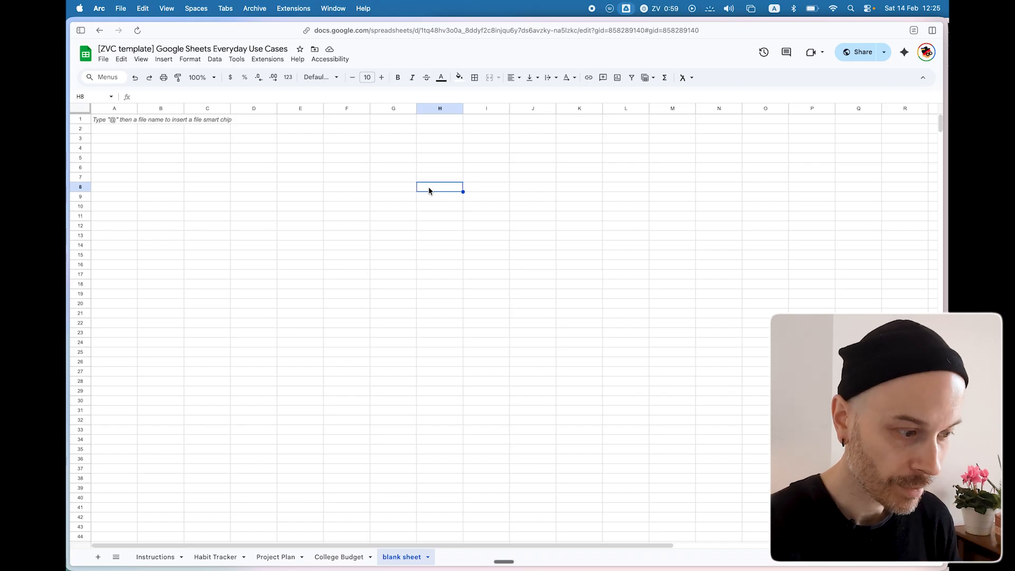
Examine how column letters and row numbers identify cells such as G13, D13 and F3 on the blank sheet.
click(349, 109)
click(80, 245)
click(314, 205)
click(396, 236)
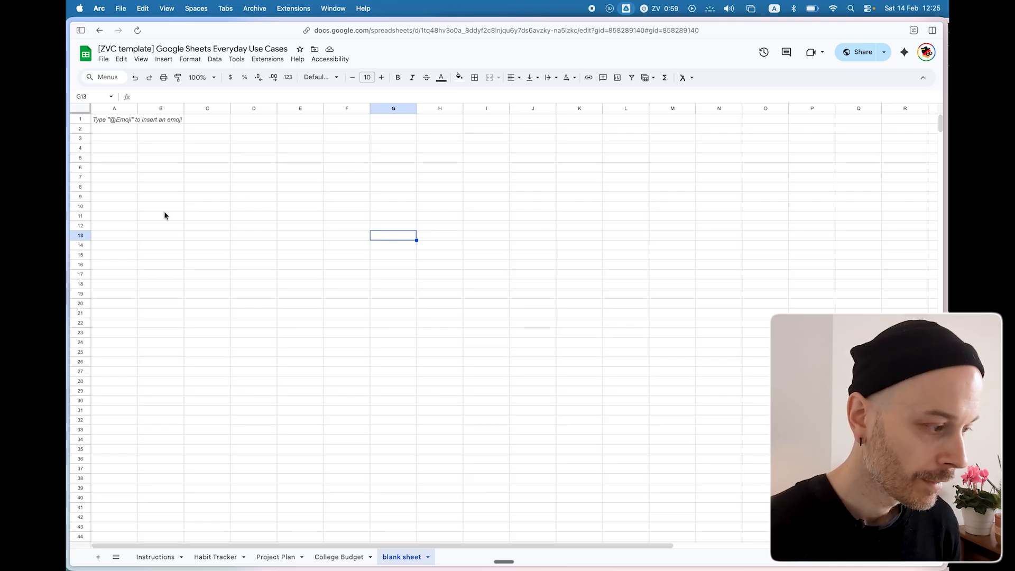
click(290, 166)
click(408, 214)
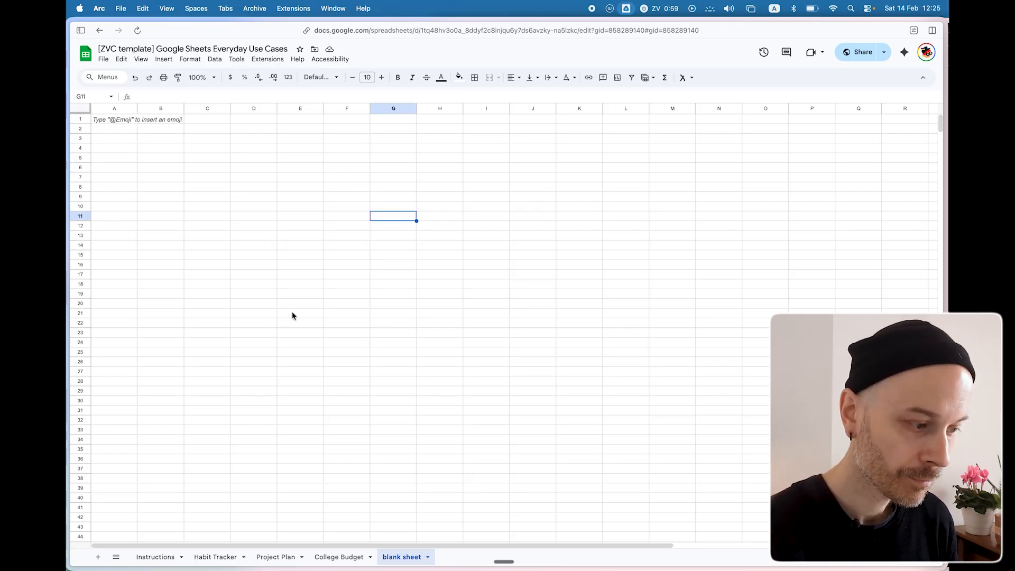
click(252, 205)
click(251, 236)
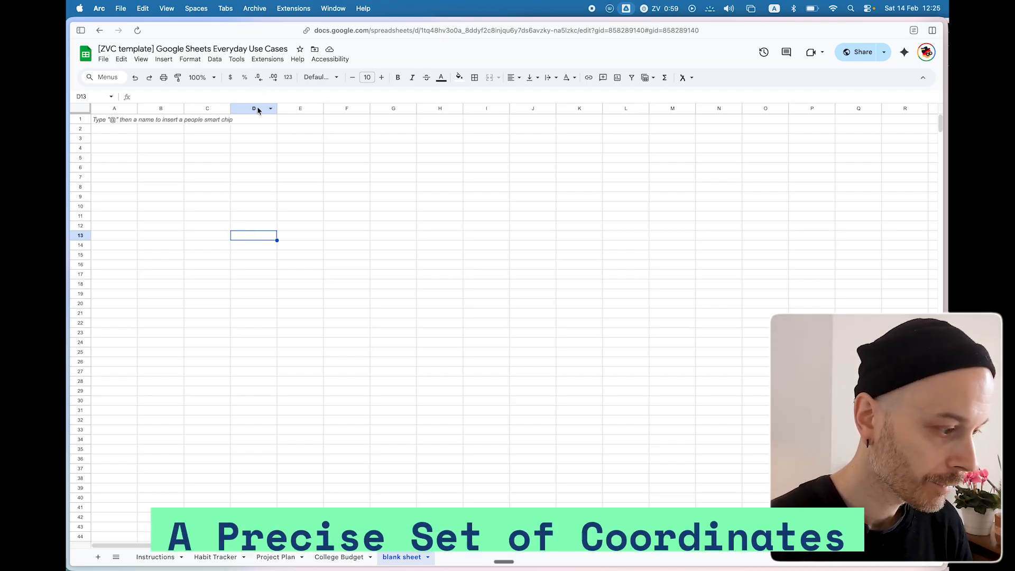
click(338, 138)
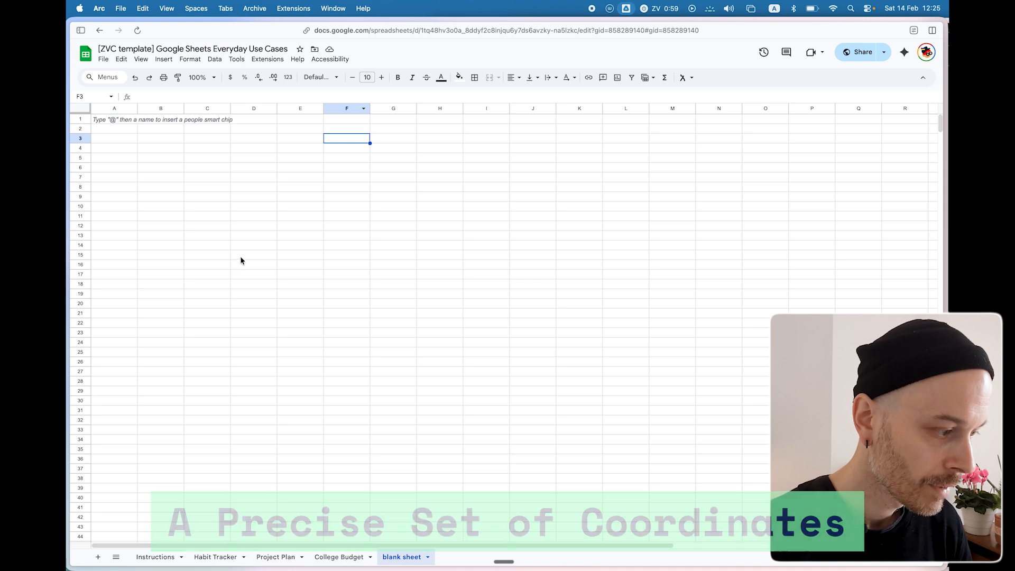
Enter the number 2 in cell D13 and again in cell F3.
click(246, 236)
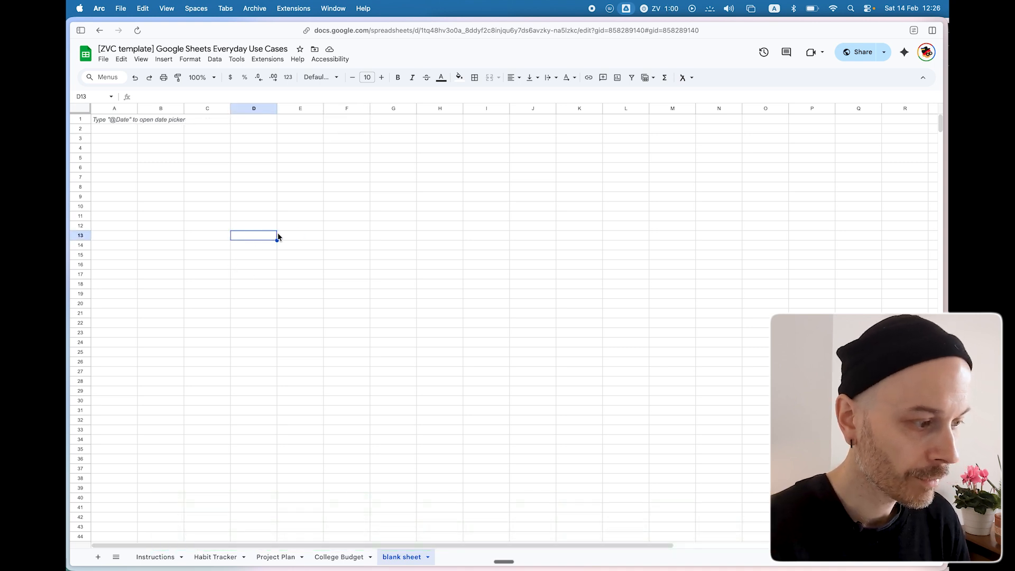
text(2)
click(299, 206)
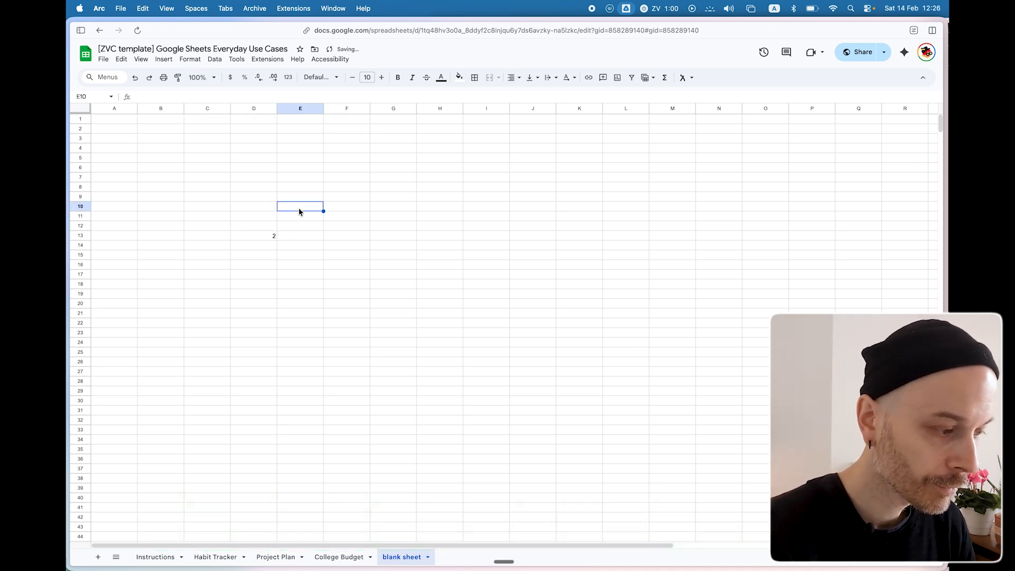
click(350, 135)
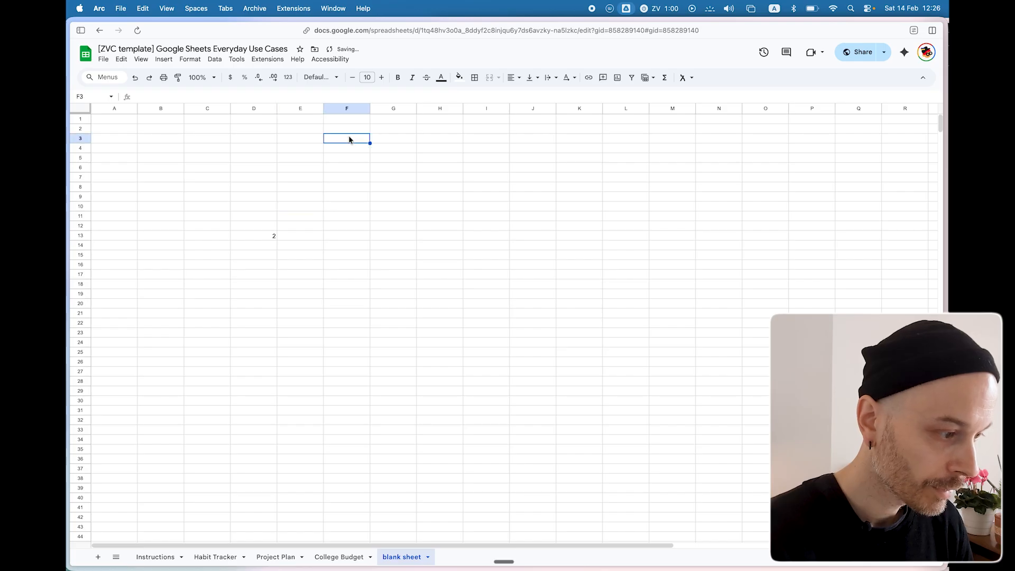
text(2)
click(355, 194)
click(383, 300)
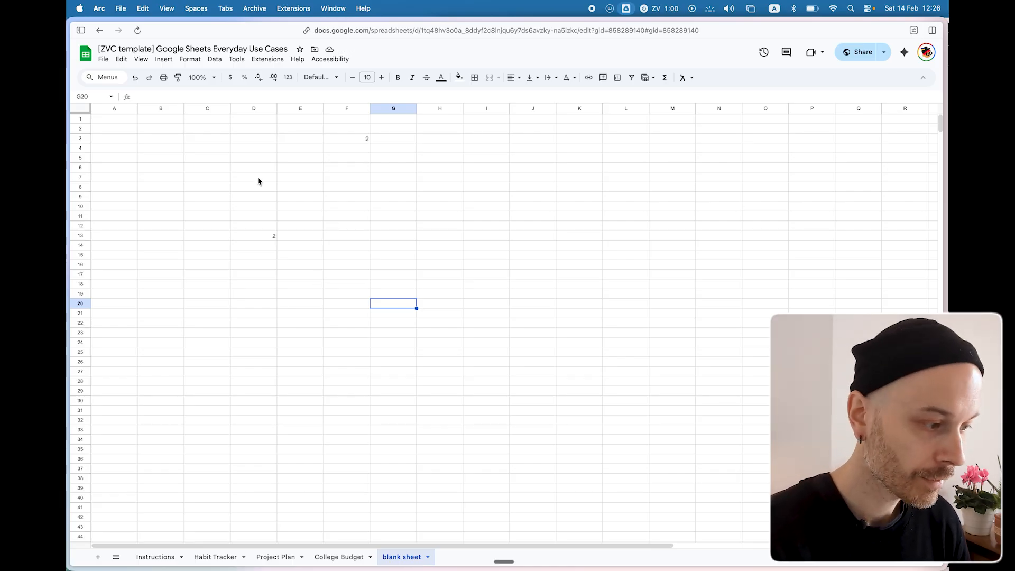
Enter the formula =D13+F3 in cell B4 to add the two numbers.
click(154, 139)
click(153, 158)
click(157, 150)
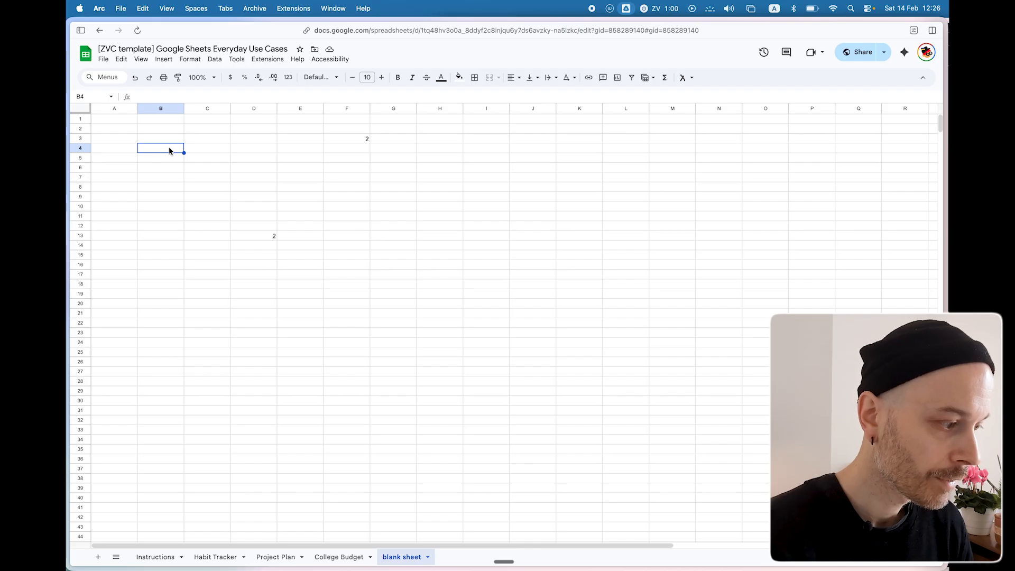
text(=)
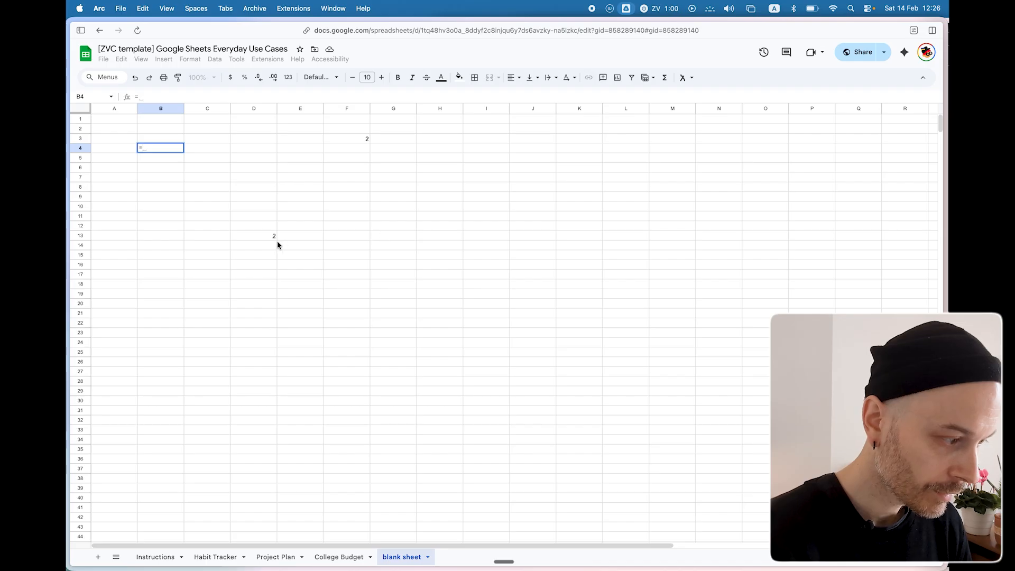
text(d13)
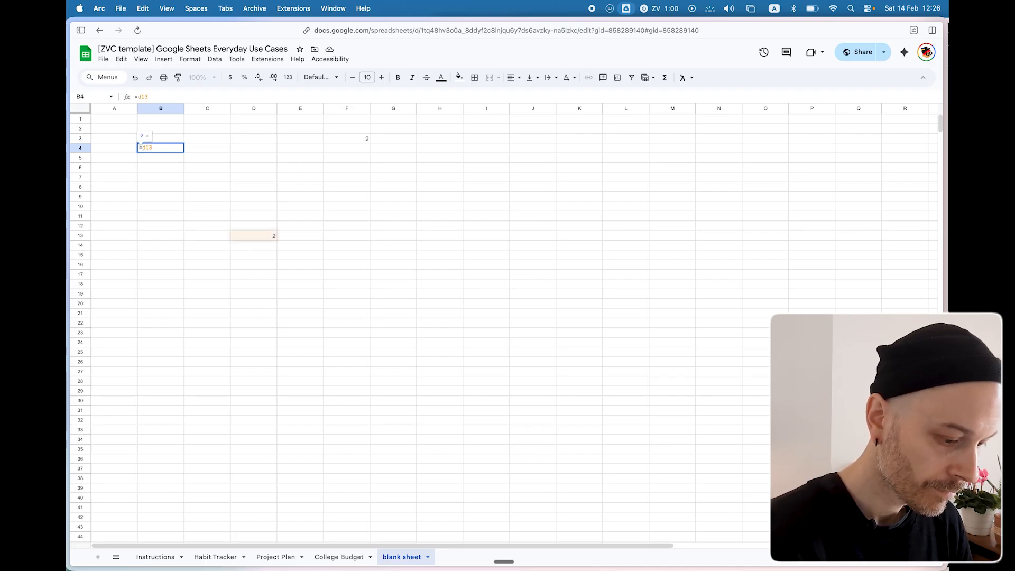
text(+)
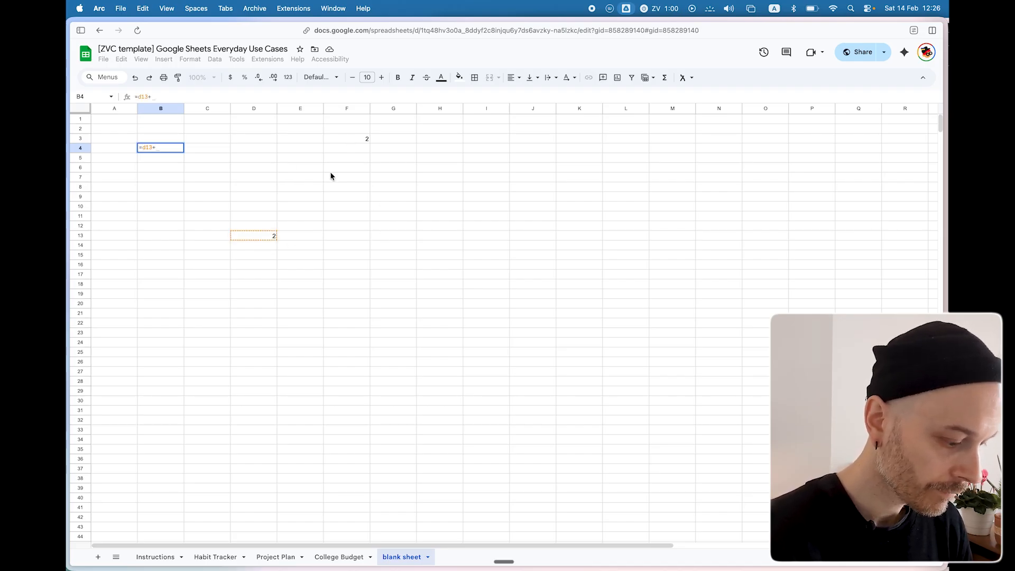
text(f3)
key(Return)
Fill formula cell B4 with the lightest grey to set it apart from the input cells.
click(173, 142)
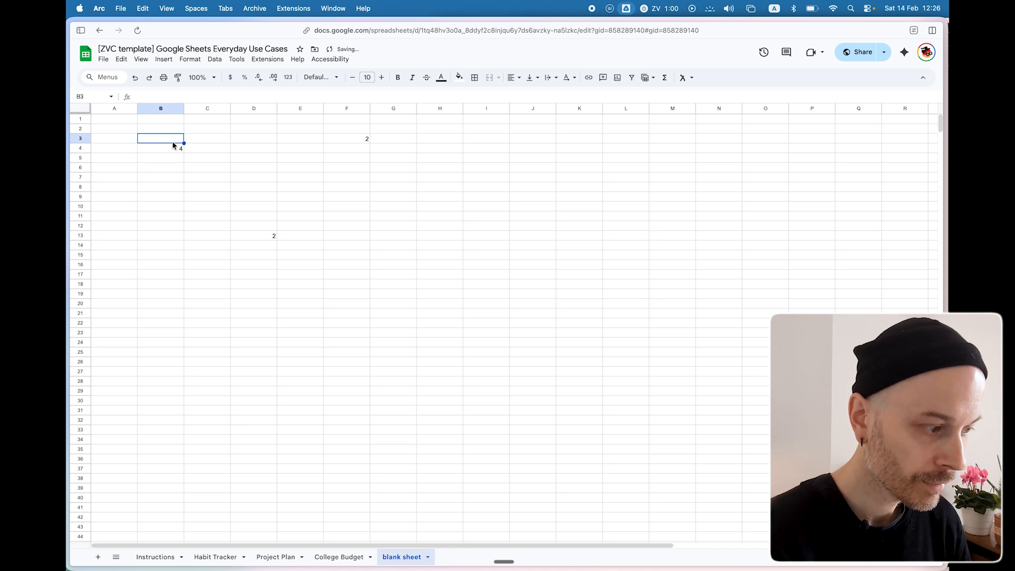
click(173, 148)
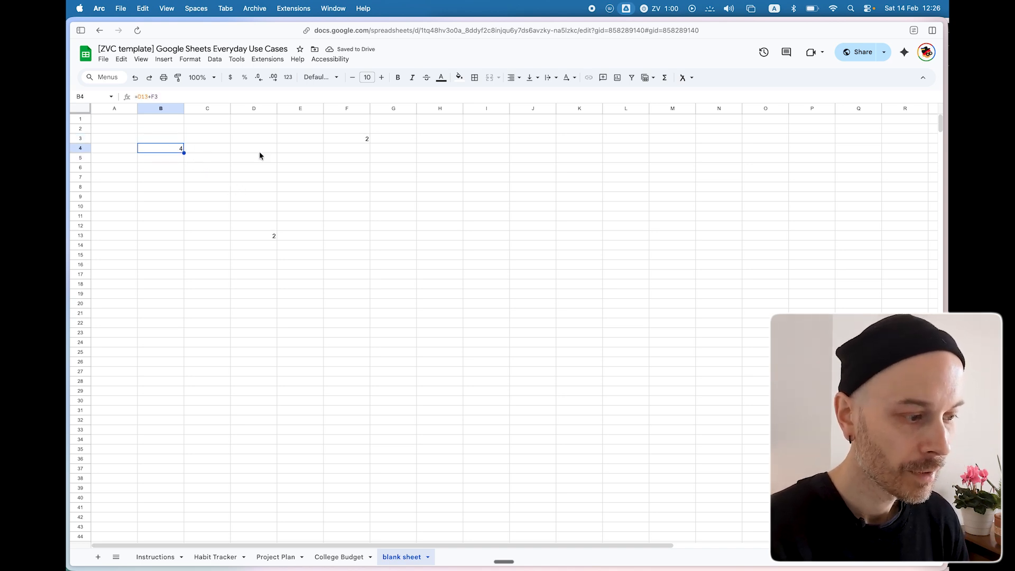
click(459, 77)
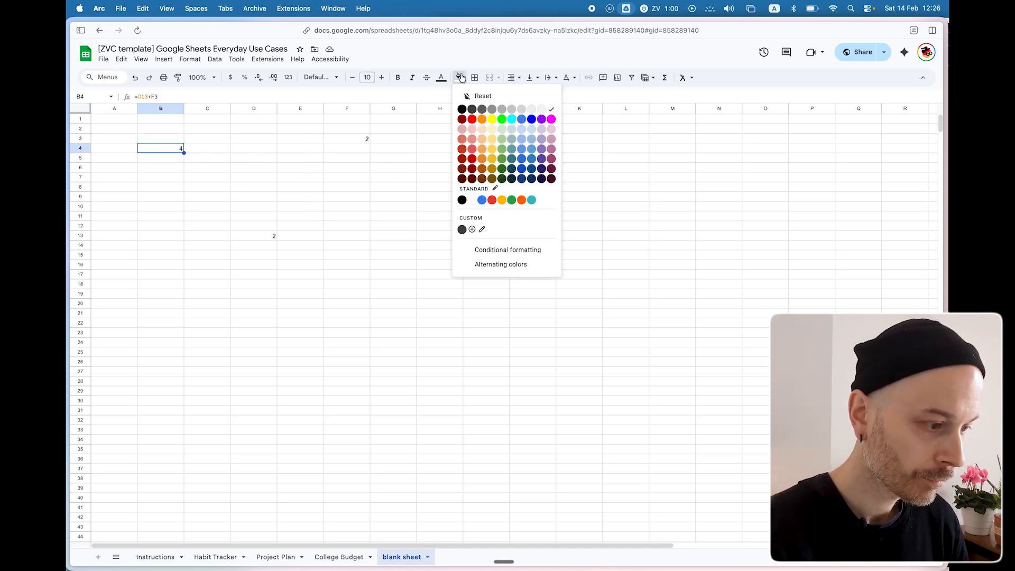
click(541, 110)
click(432, 199)
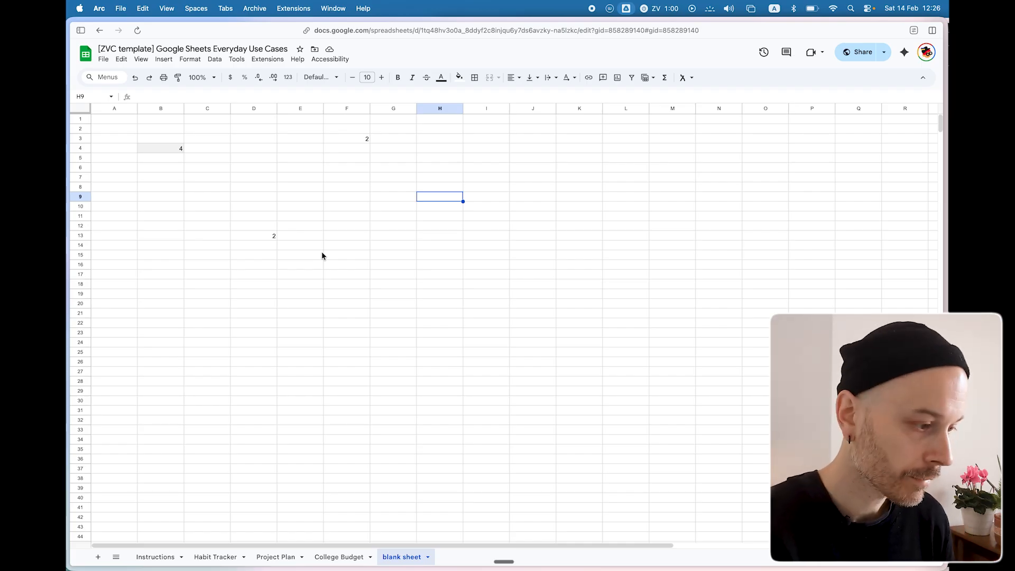
Review input cells D13 and F3 and formula cell B4, and change the value in D13 to 5.
click(268, 234)
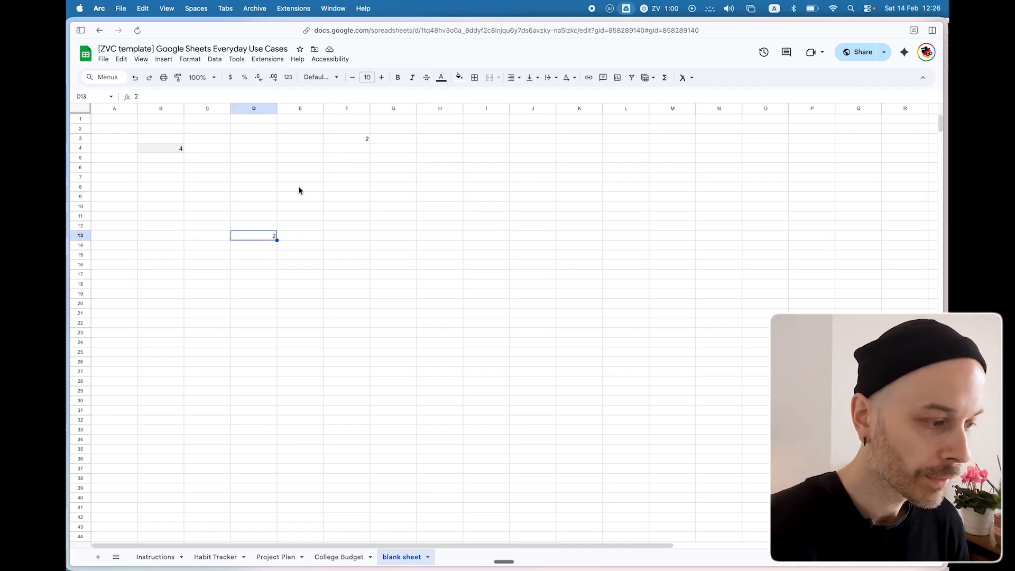
click(361, 139)
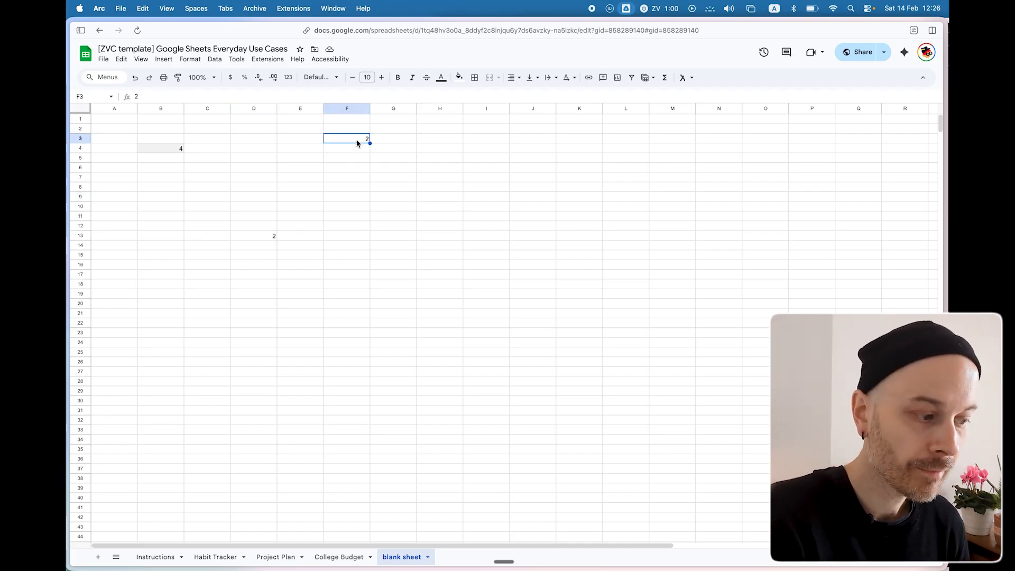
click(169, 151)
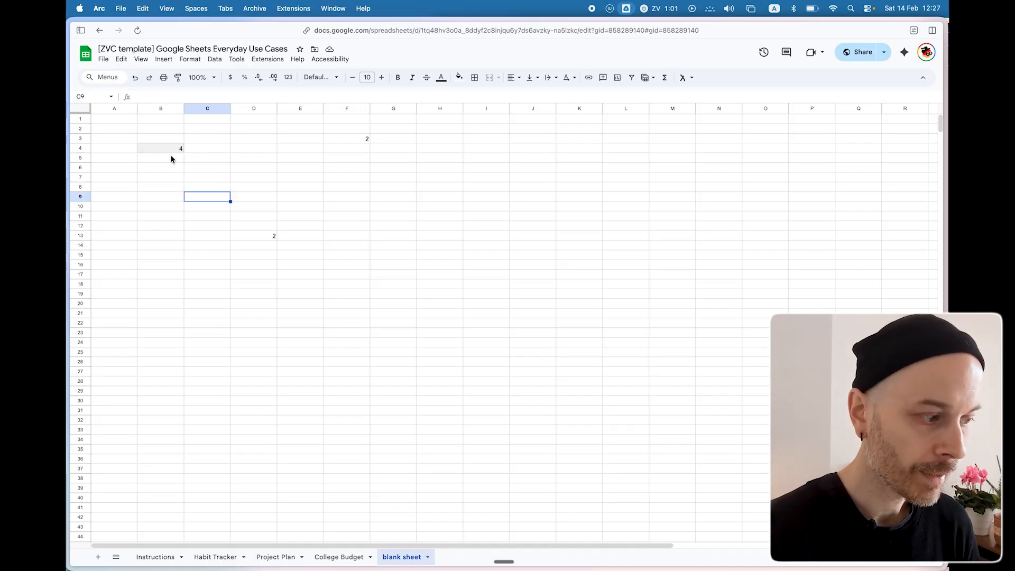
click(170, 151)
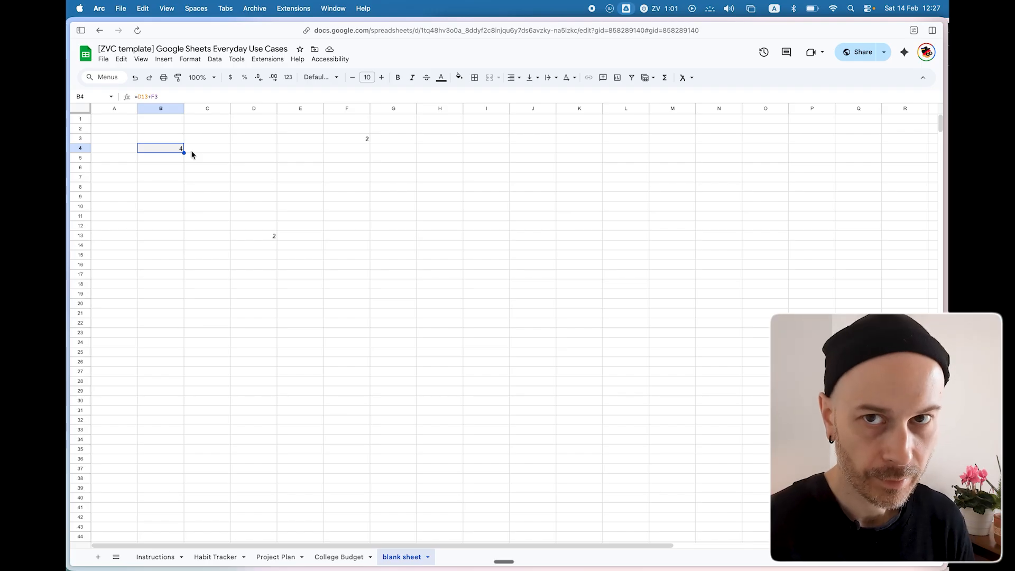
click(268, 238)
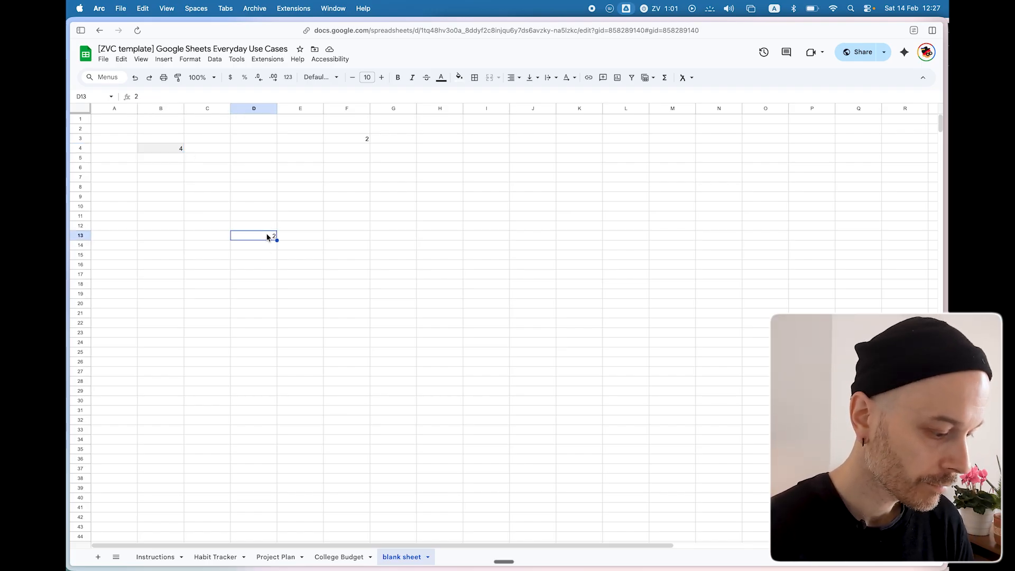
text(5)
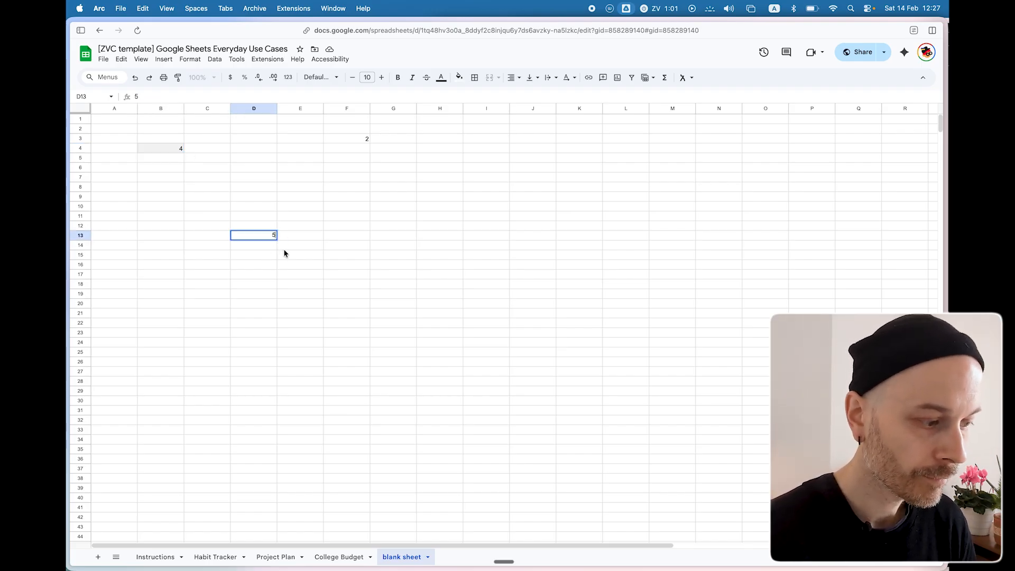
click(310, 279)
Compare the formula in B4 with the contents of its input cells D13 and F3.
click(164, 150)
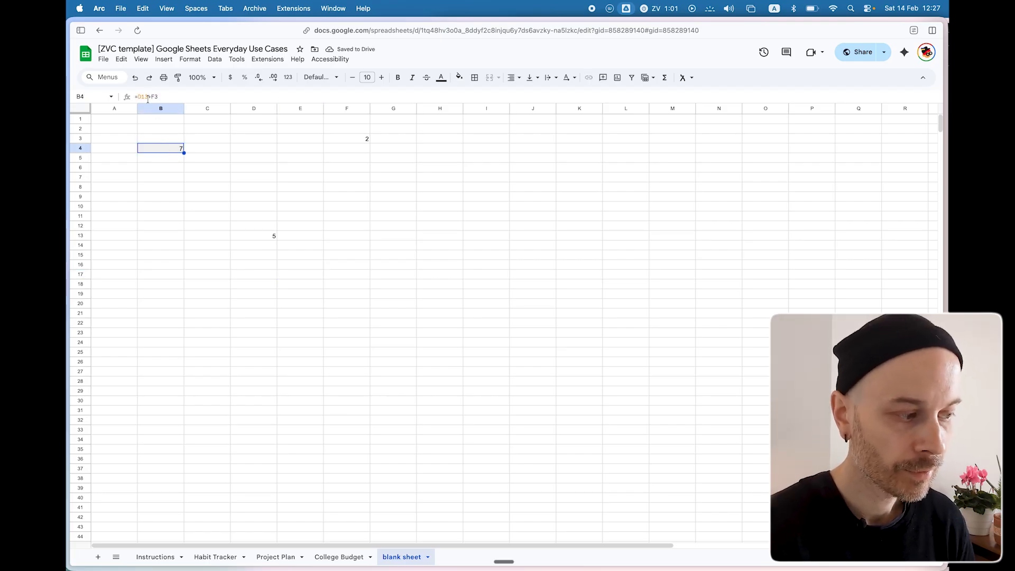
click(261, 238)
click(349, 140)
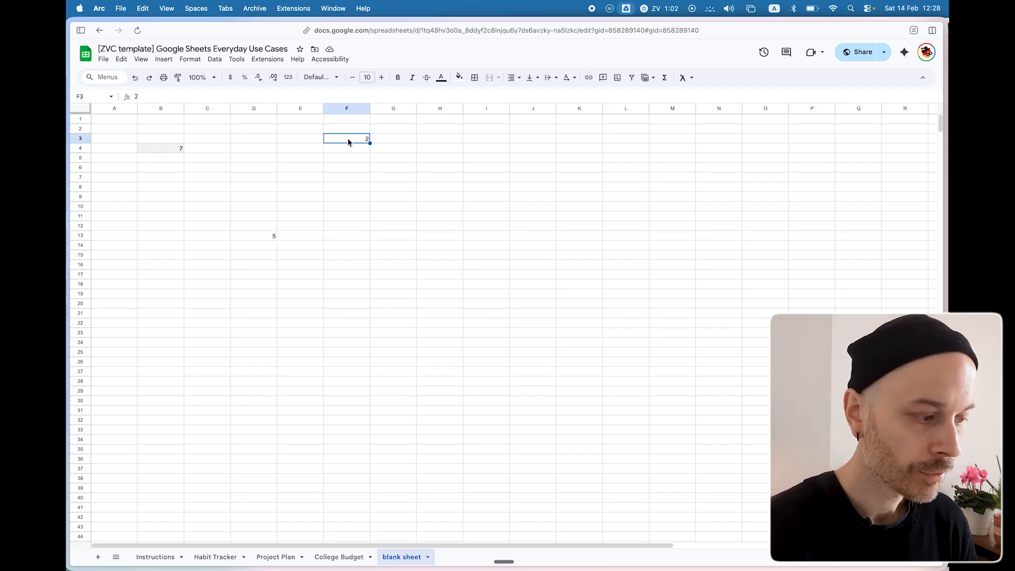
click(259, 238)
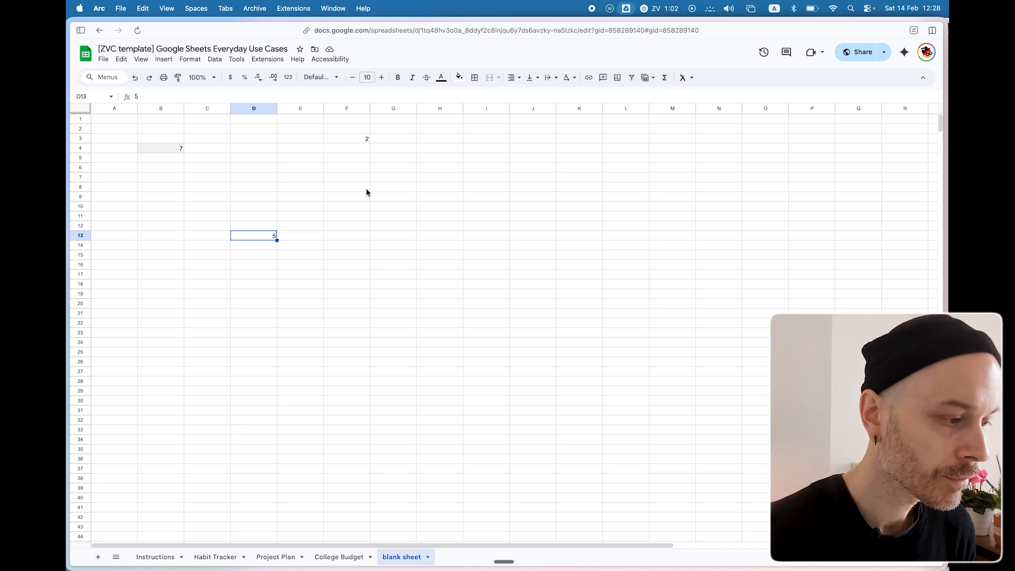
click(353, 138)
click(269, 236)
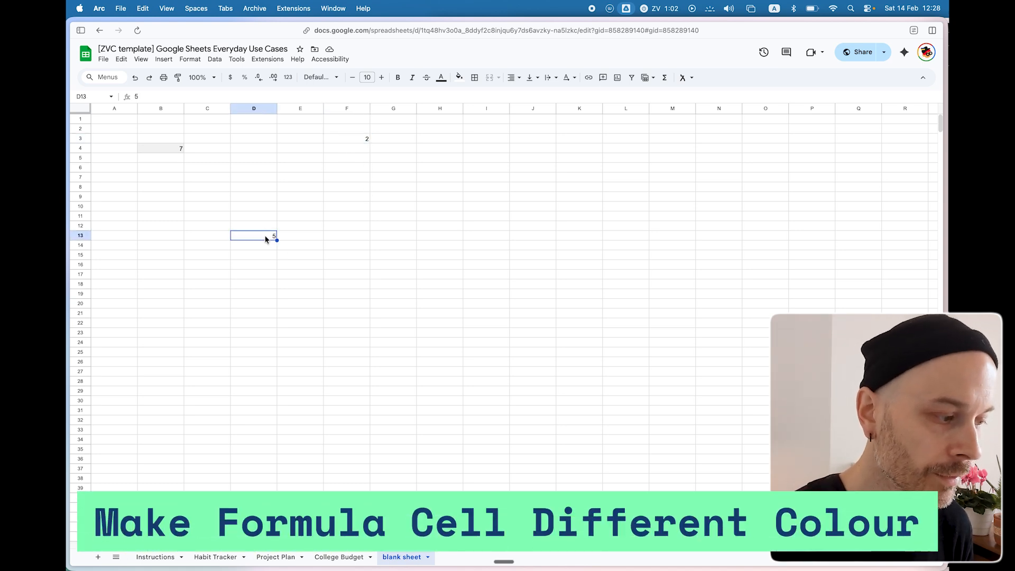
click(175, 150)
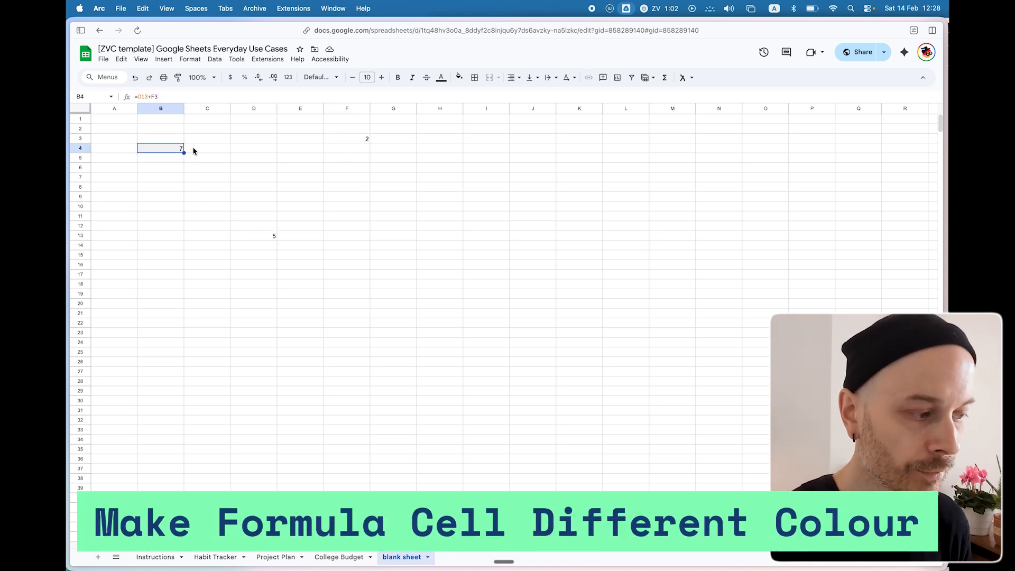
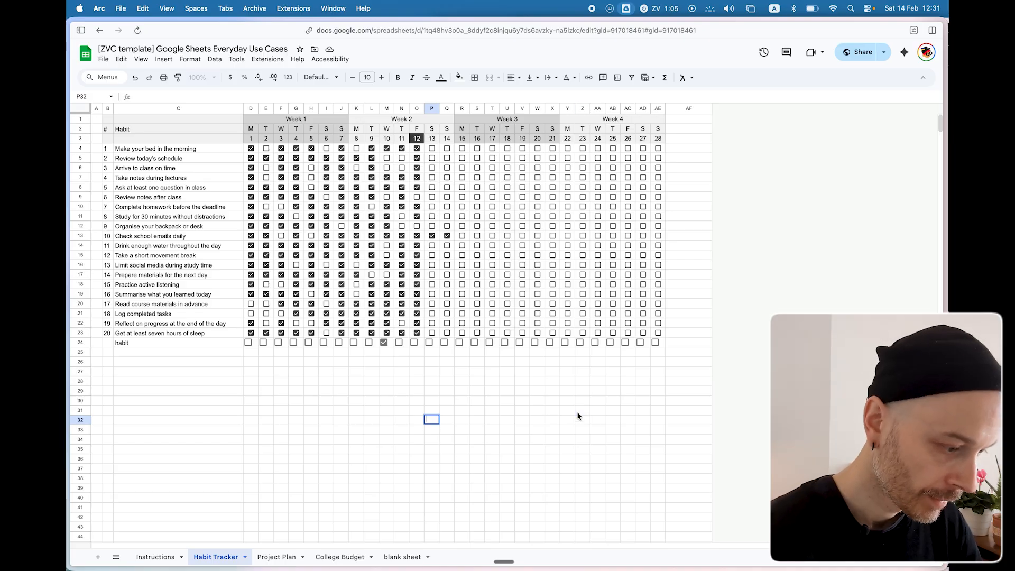
Delete the extra "habit" entry and its checkboxes from row 24 of the Habit Tracker, C24 to AE24.
click(577, 412)
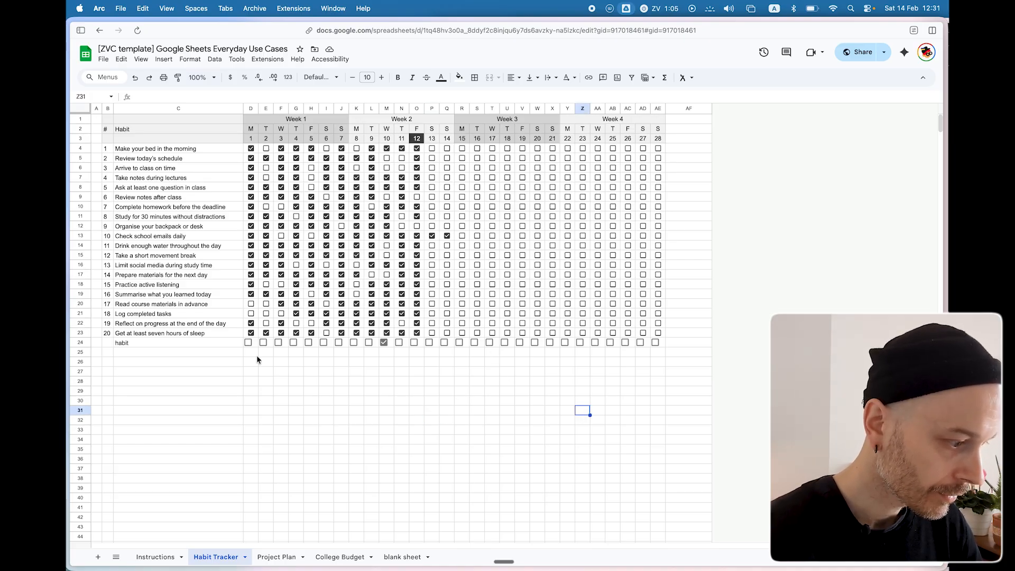
drag(224, 345, 582, 343)
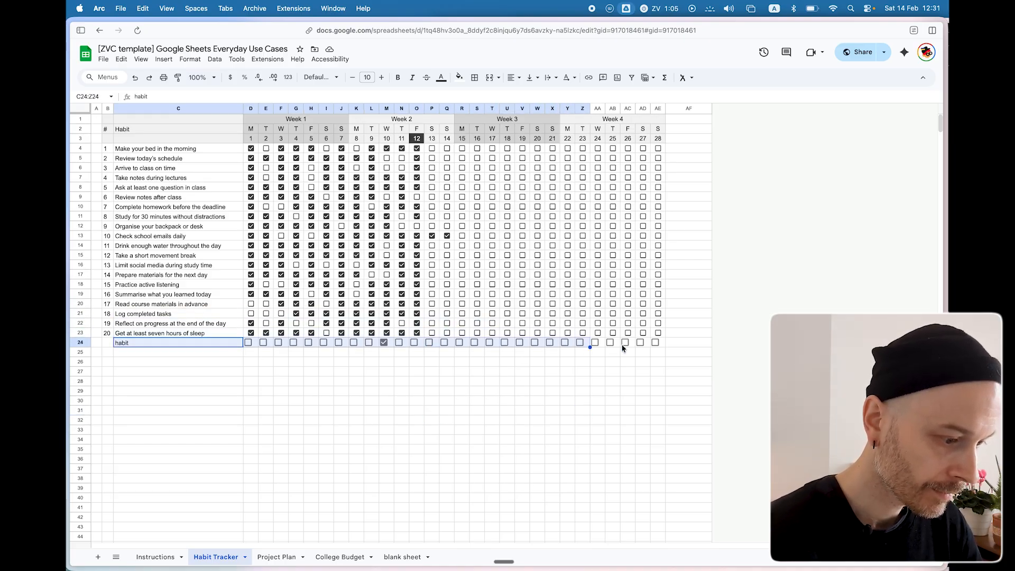
click(661, 342)
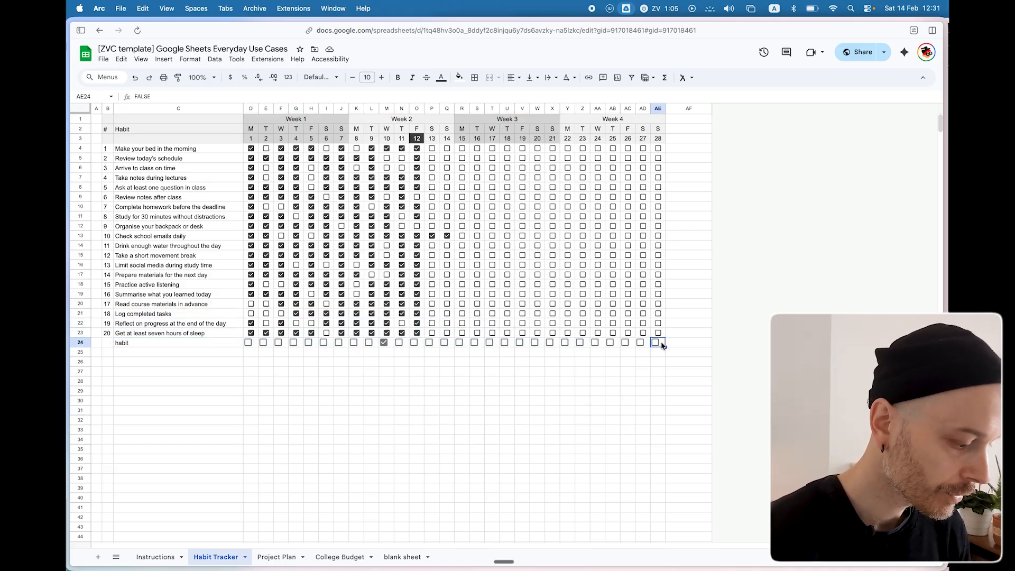
shift+click(213, 345)
key(Delete)
key(Delete)
click(294, 380)
click(536, 381)
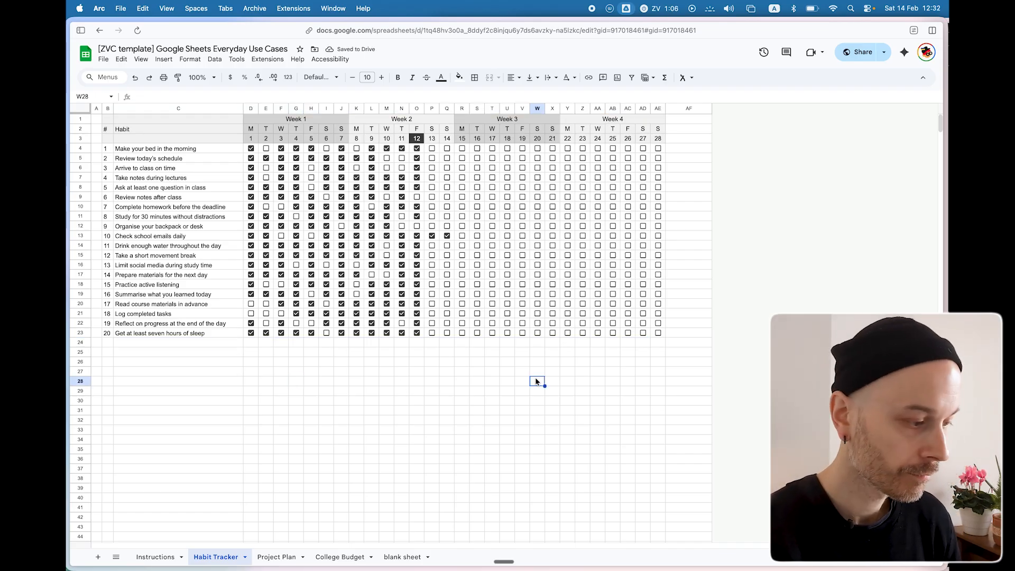
Examine the habit list in column C and the Week 1 and Week 4 headings of the tracker.
drag(163, 149, 170, 318)
click(184, 235)
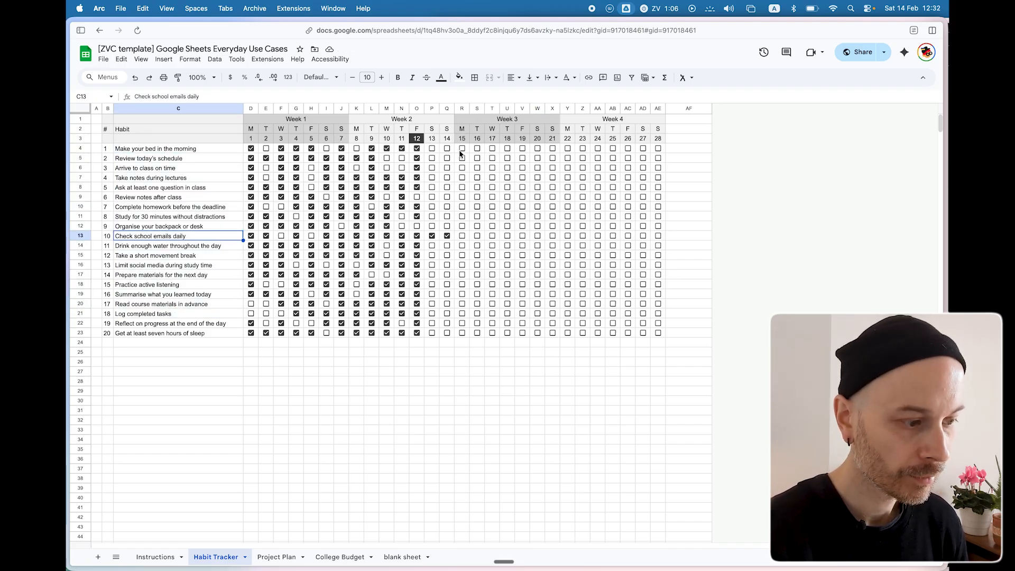
click(330, 122)
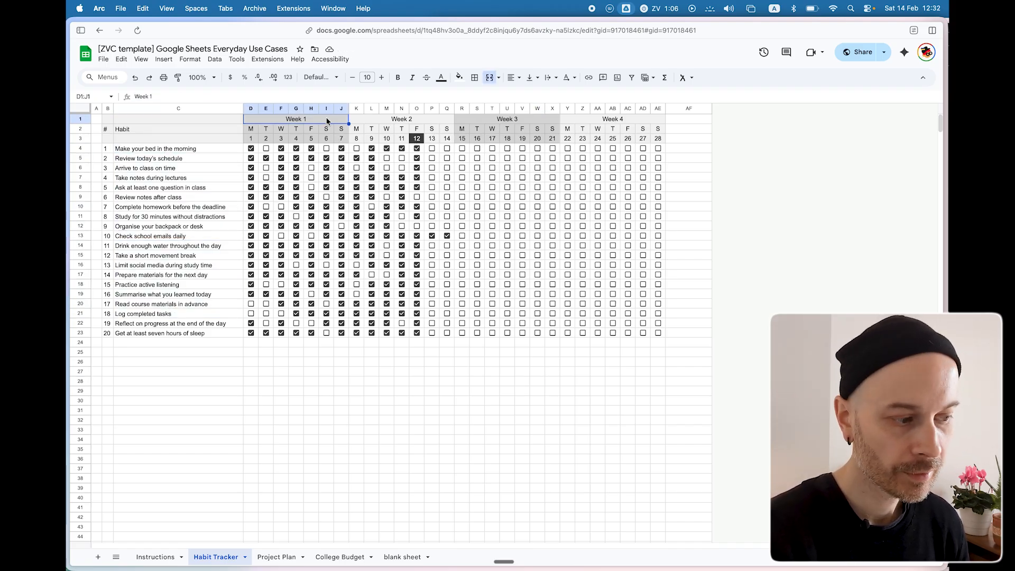
click(608, 124)
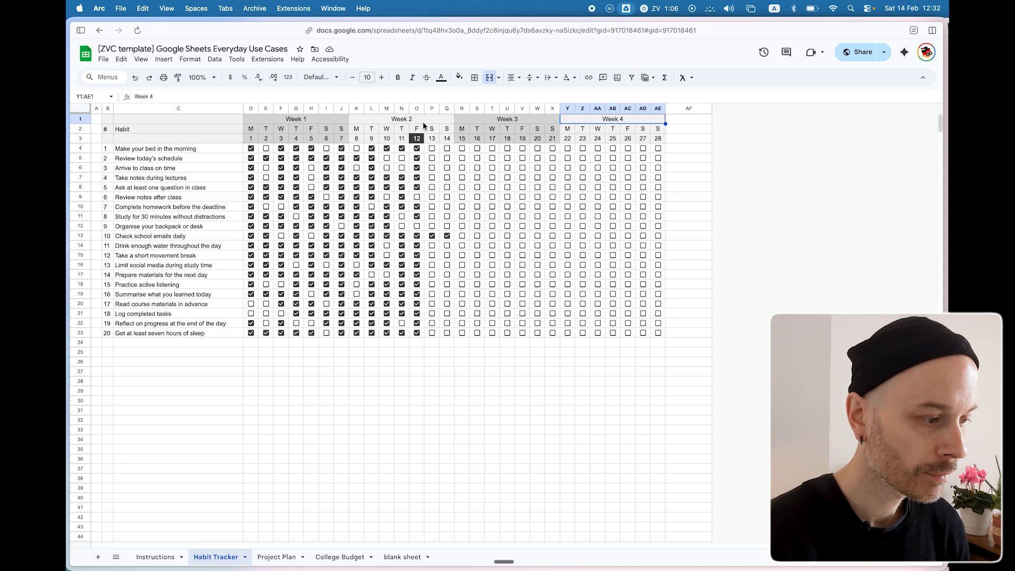
Tick the day 15, 16 and 17 checkboxes for "Take notes during lectures" and clear them again.
click(289, 142)
click(331, 140)
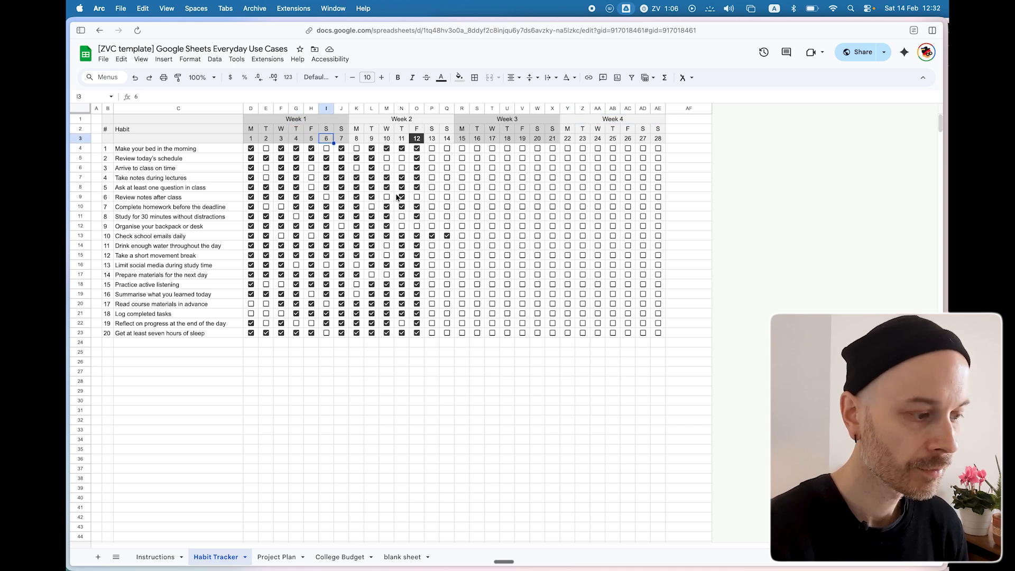
click(462, 177)
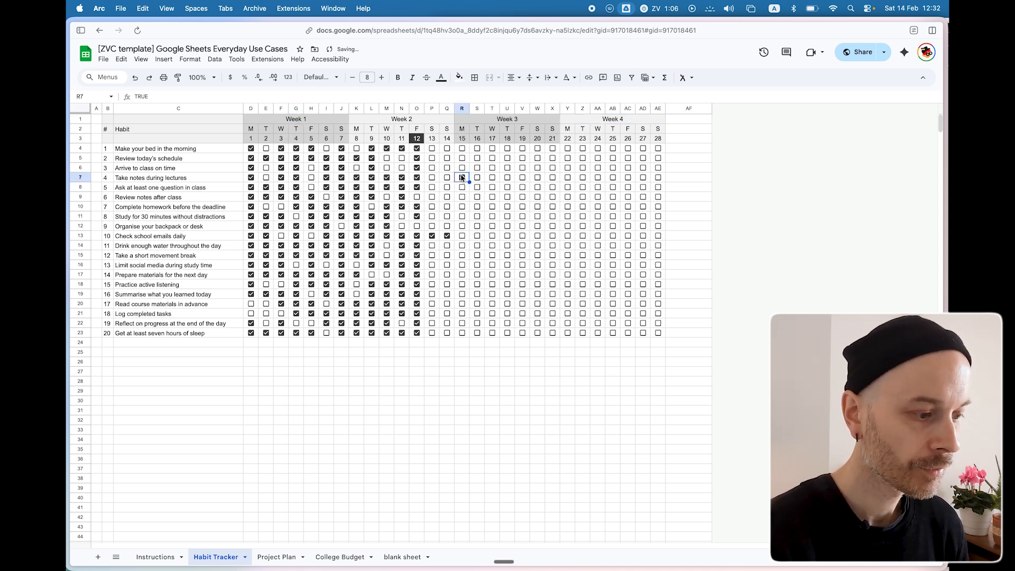
click(478, 178)
click(492, 178)
click(491, 178)
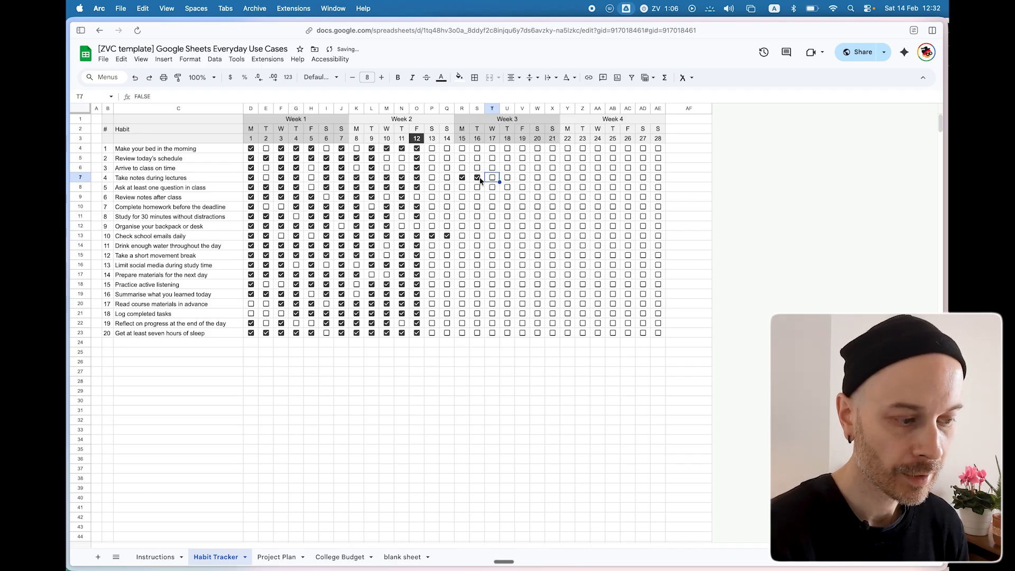
click(476, 178)
click(463, 178)
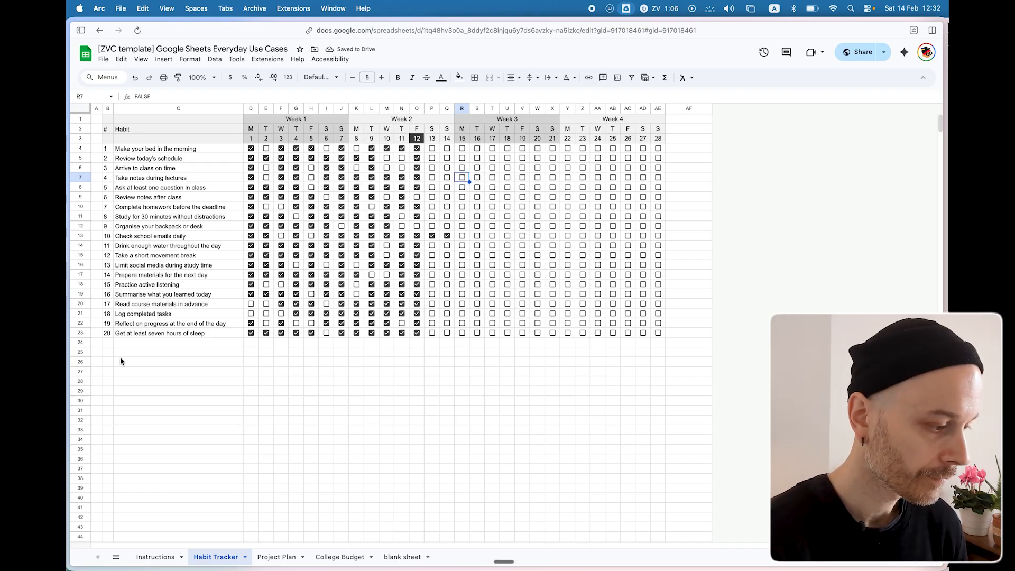
Add a new entry in row 24 of the Habit Tracker with number 21 and the name "habit".
click(142, 342)
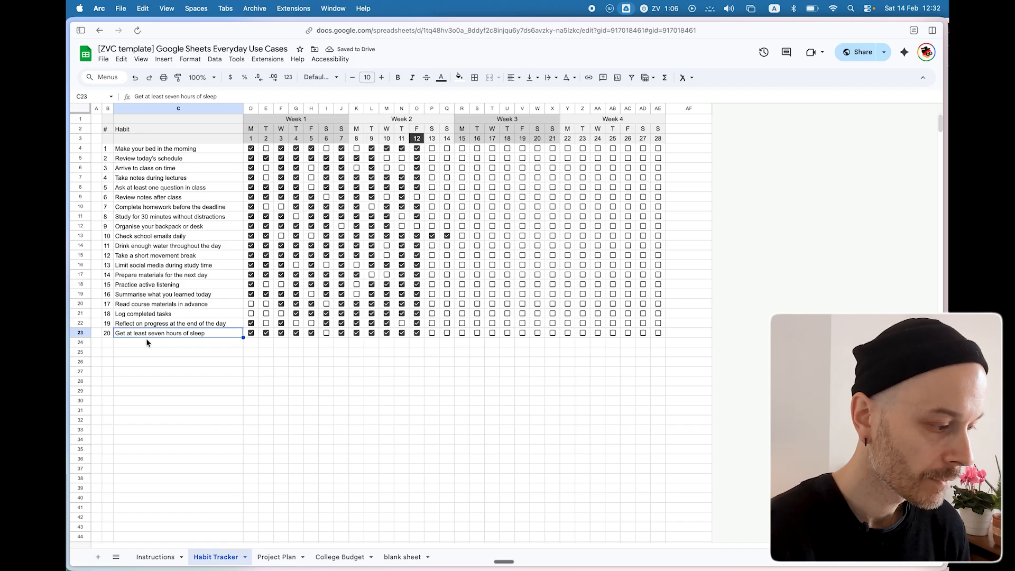
double_click(146, 340)
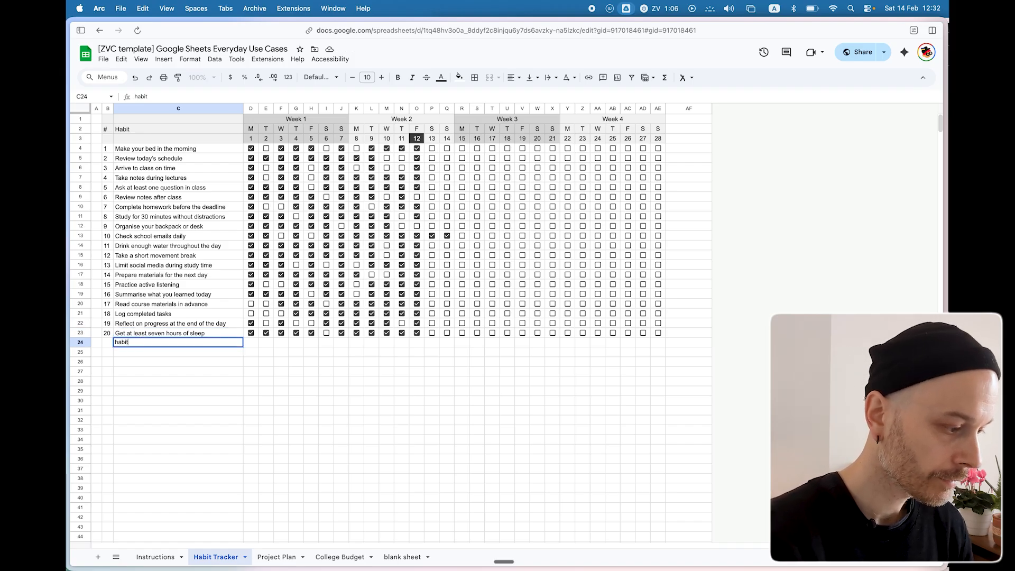
key(Return)
click(107, 344)
text(21)
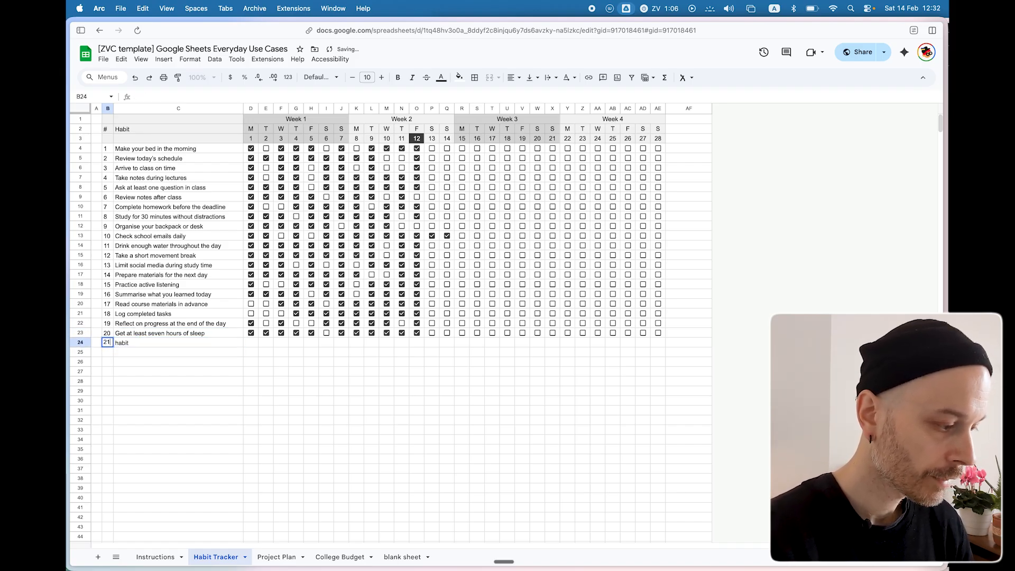
click(153, 362)
Insert checkboxes for all 28 days of habit 21, in cells D24 to AE24.
click(255, 344)
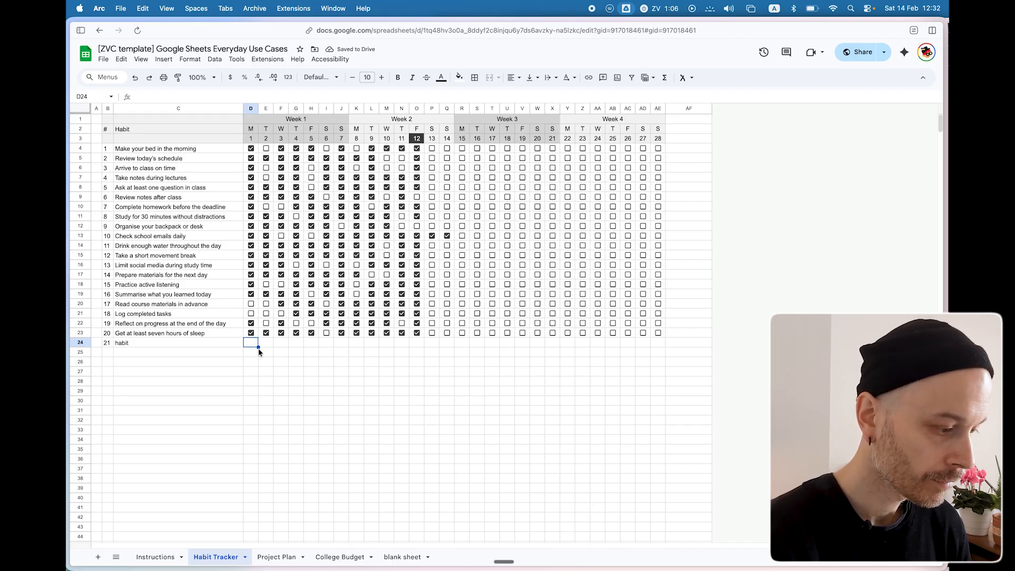
shift+click(658, 344)
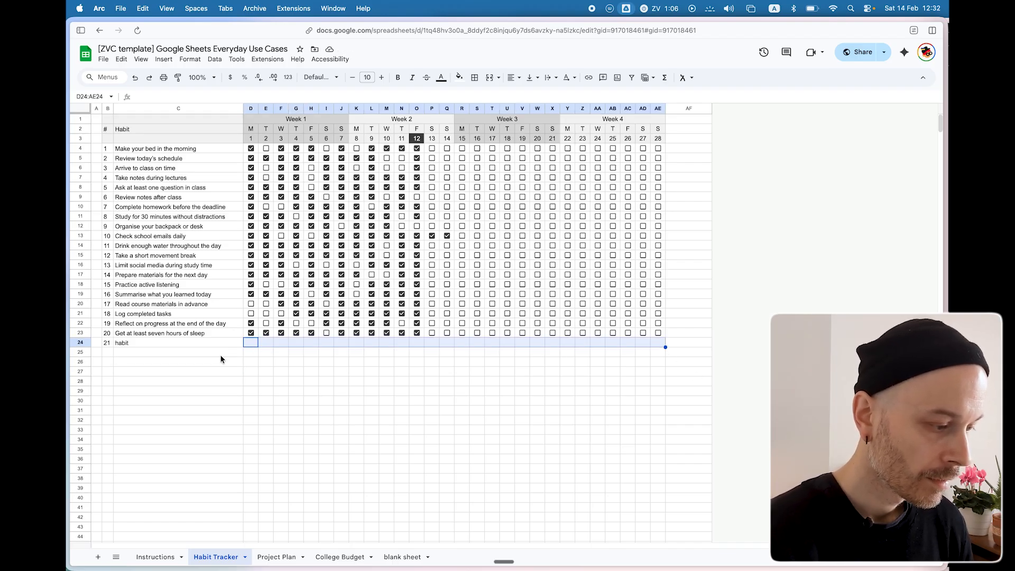
click(163, 59)
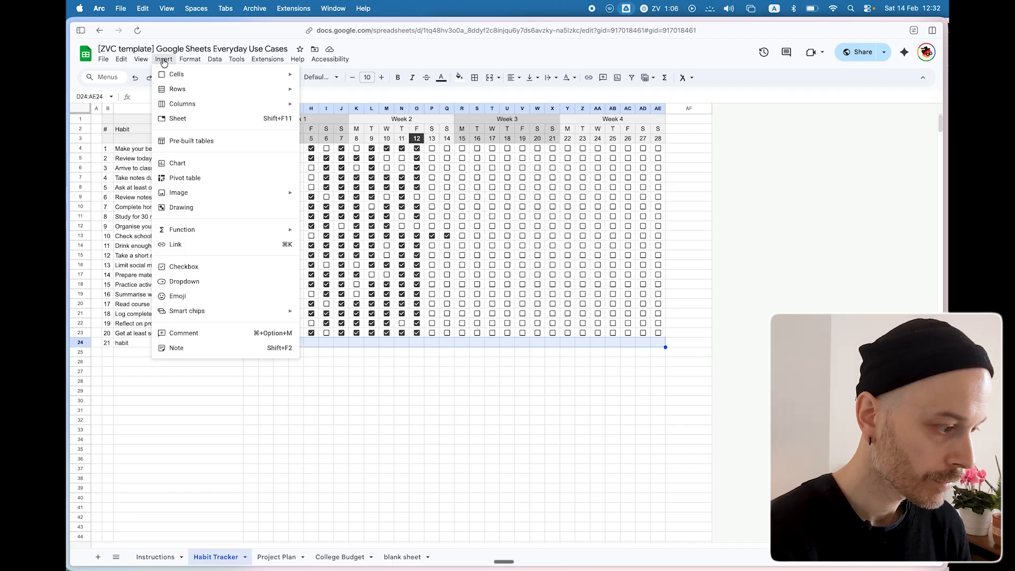
click(200, 267)
click(355, 404)
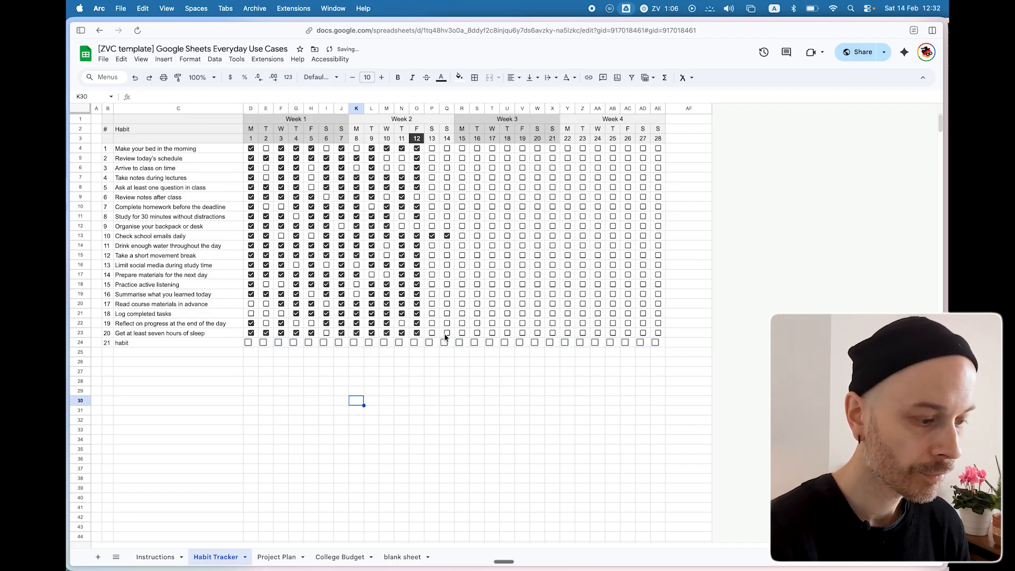
Tick the checkboxes of habit 21 for days 3, 5, 7 and 10.
click(281, 343)
click(310, 342)
click(339, 342)
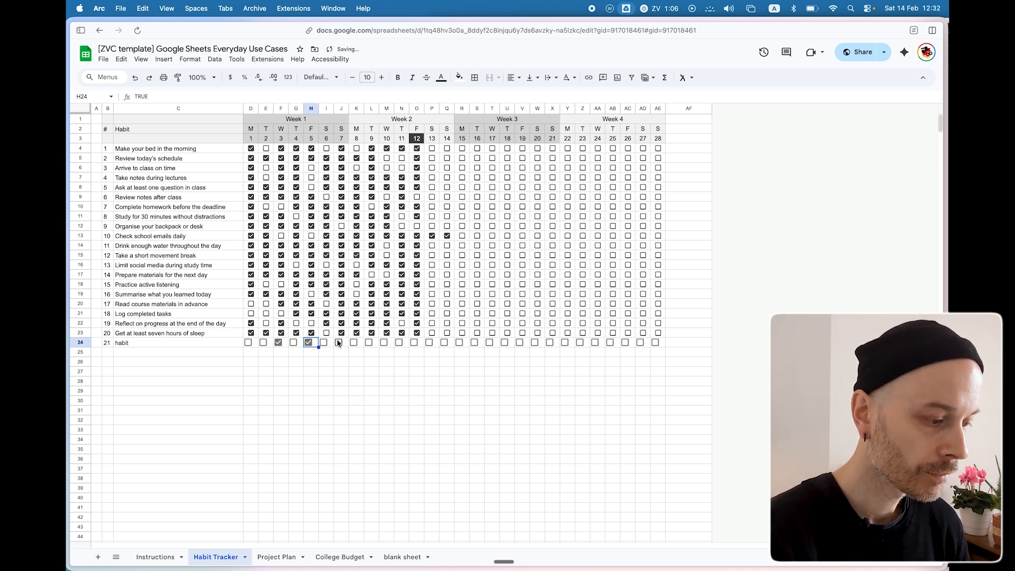
click(383, 342)
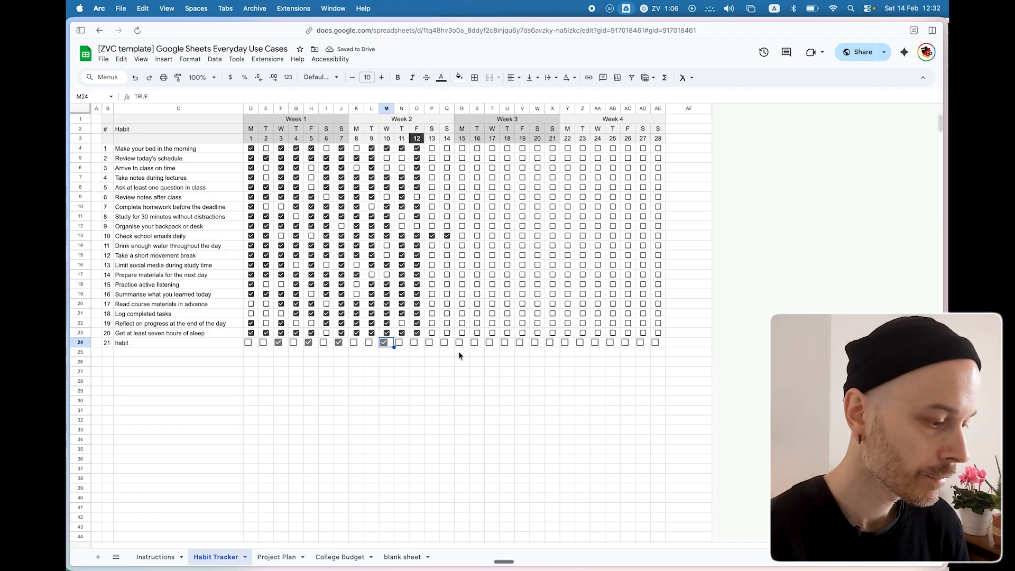
click(462, 368)
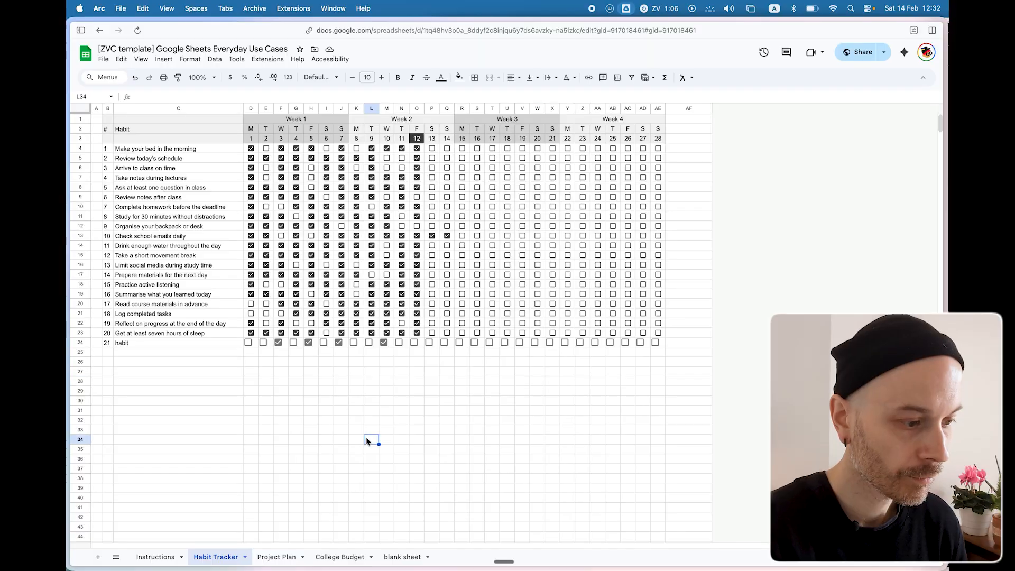
click(482, 438)
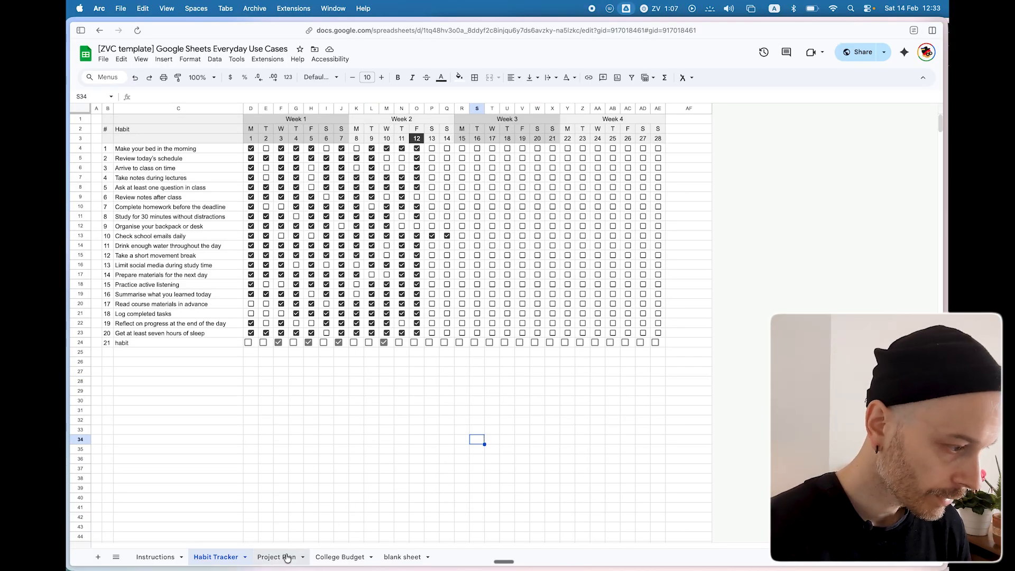
On the Project Plan sheet, move the Task column away from the table to column M and review its entries.
click(276, 557)
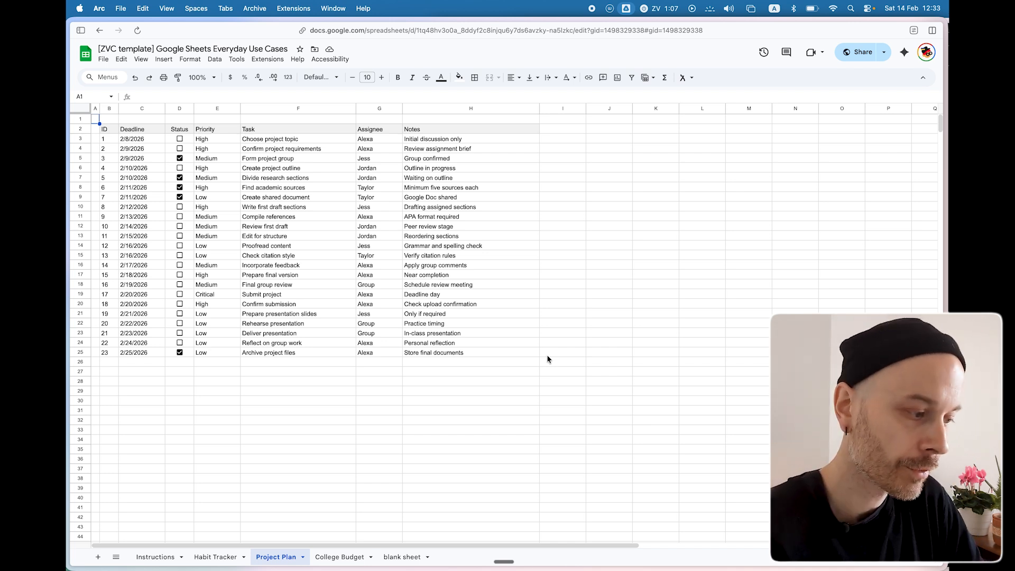
click(275, 108)
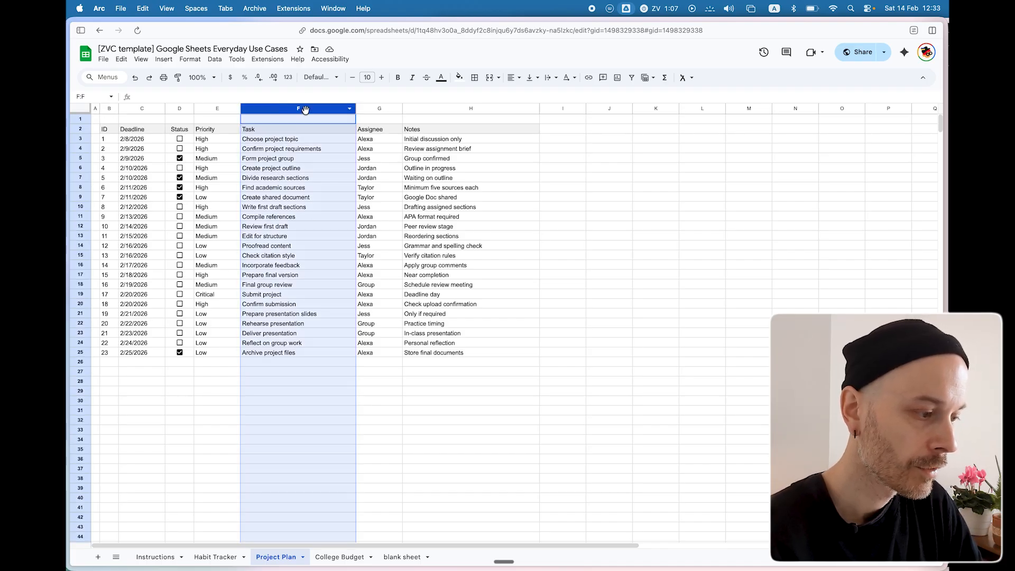
drag(307, 108, 730, 161)
click(727, 170)
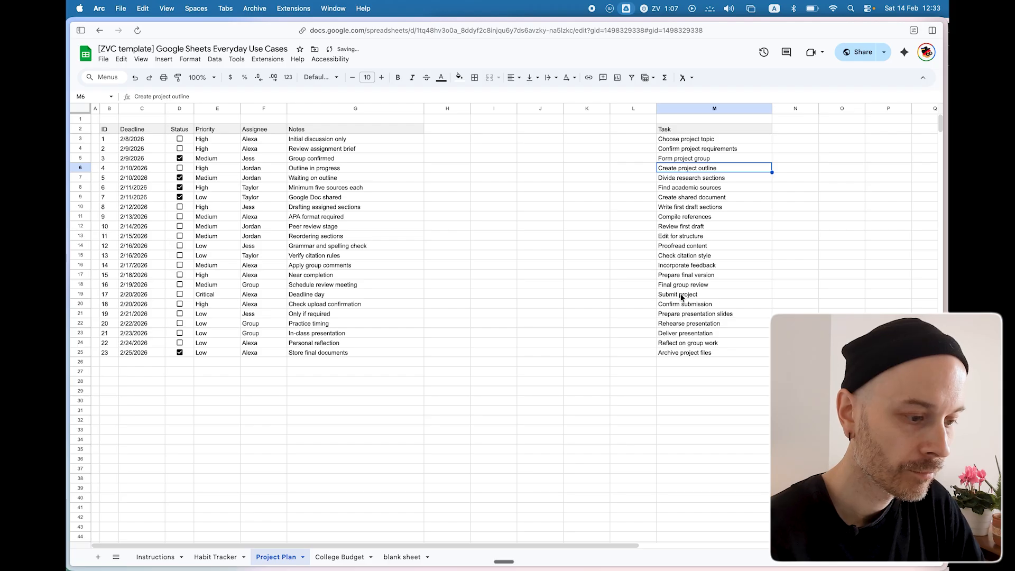
click(693, 131)
click(699, 139)
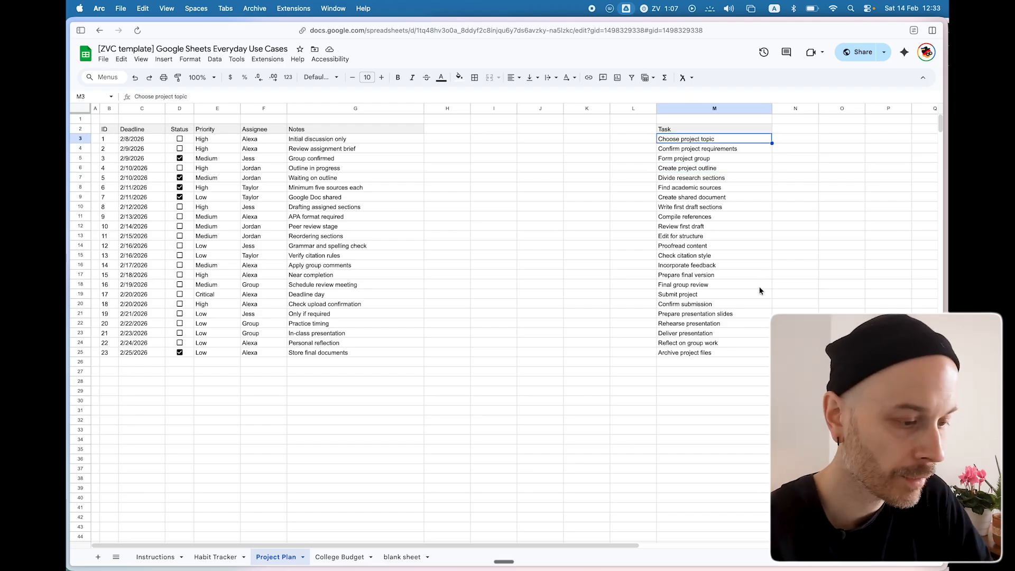
drag(690, 357, 683, 143)
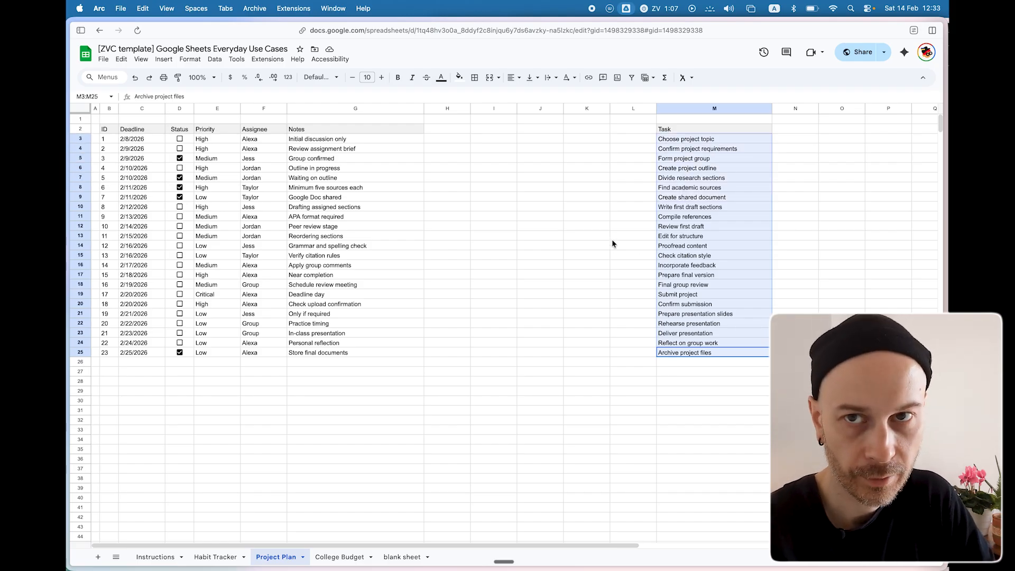
click(715, 362)
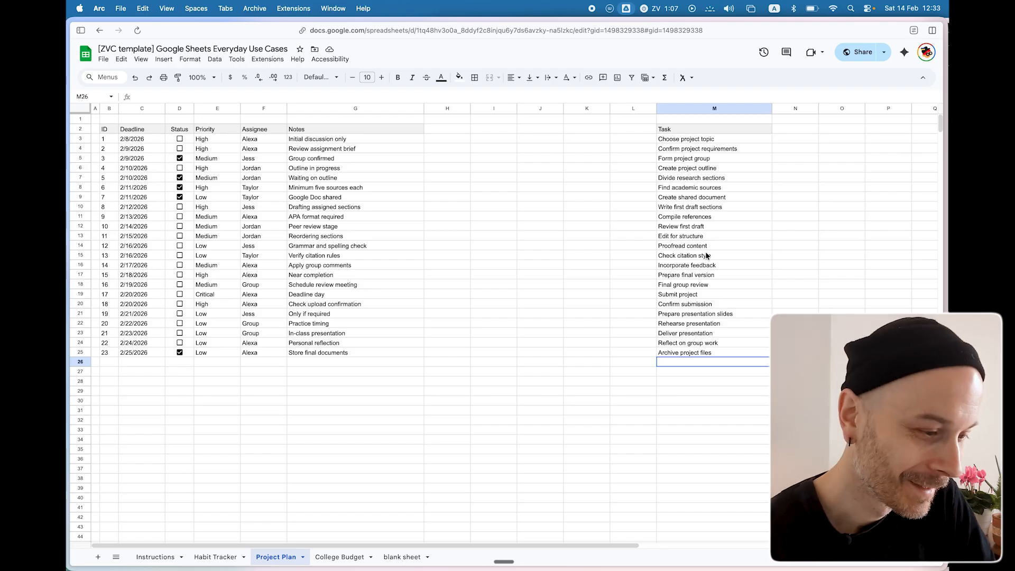
click(679, 140)
Move the Deadline column directly before the Task column and check the date picker of the deadline in L7.
click(135, 109)
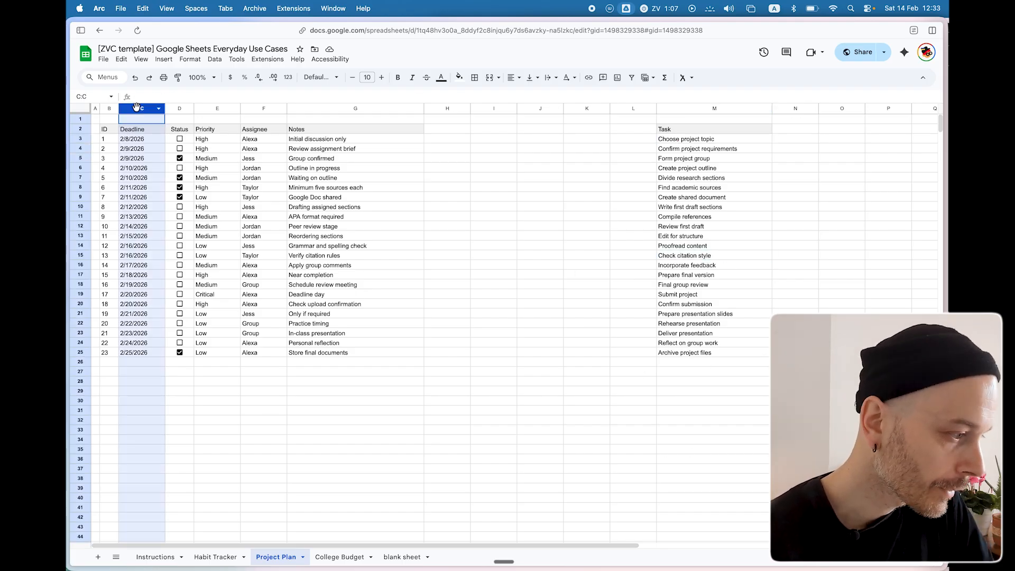
drag(135, 107, 619, 164)
click(634, 168)
click(642, 208)
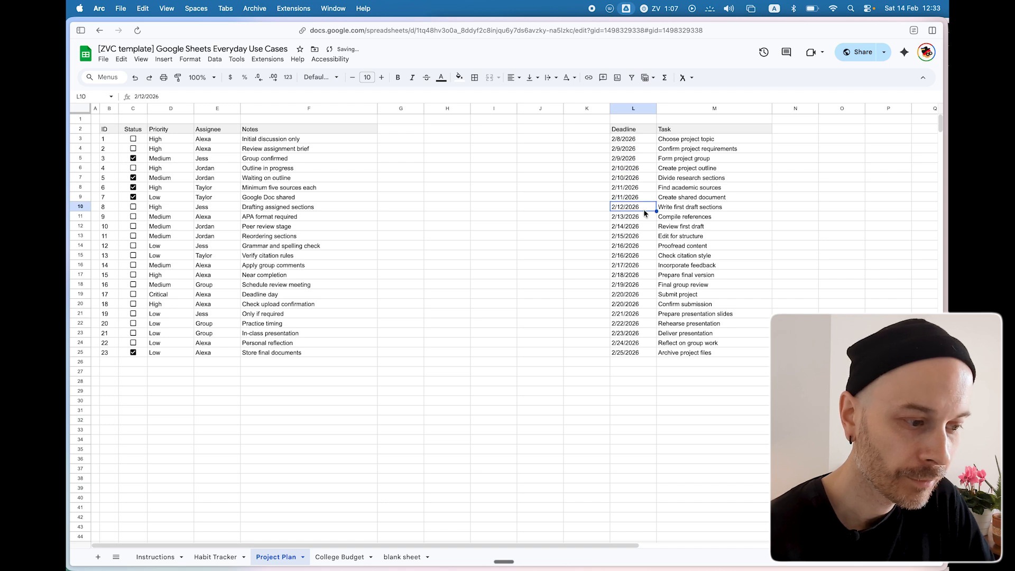
double_click(624, 179)
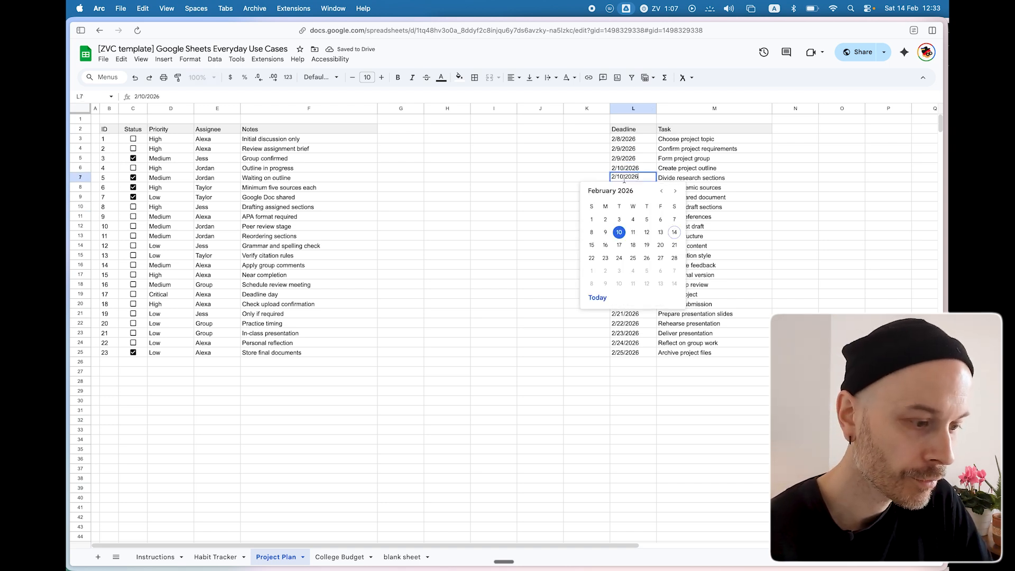
click(713, 188)
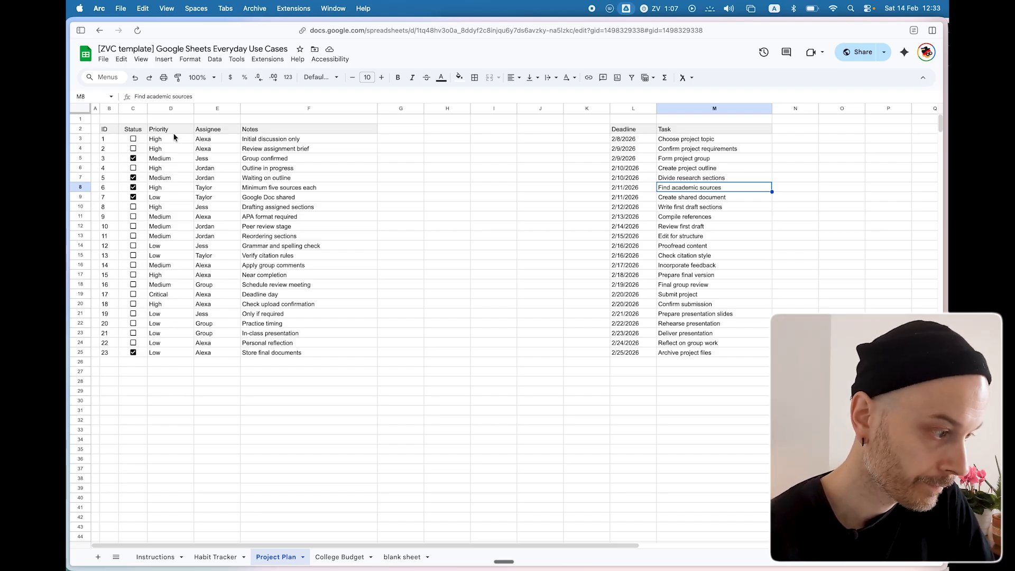
Move the Status column between Deadline and Task, and tick "Write first draft sections" and "Compile references" as done.
click(132, 109)
mouse_move(133, 109)
mouse_down()
mouse_move(482, 124)
mouse_move(625, 150)
mouse_up()
click(674, 249)
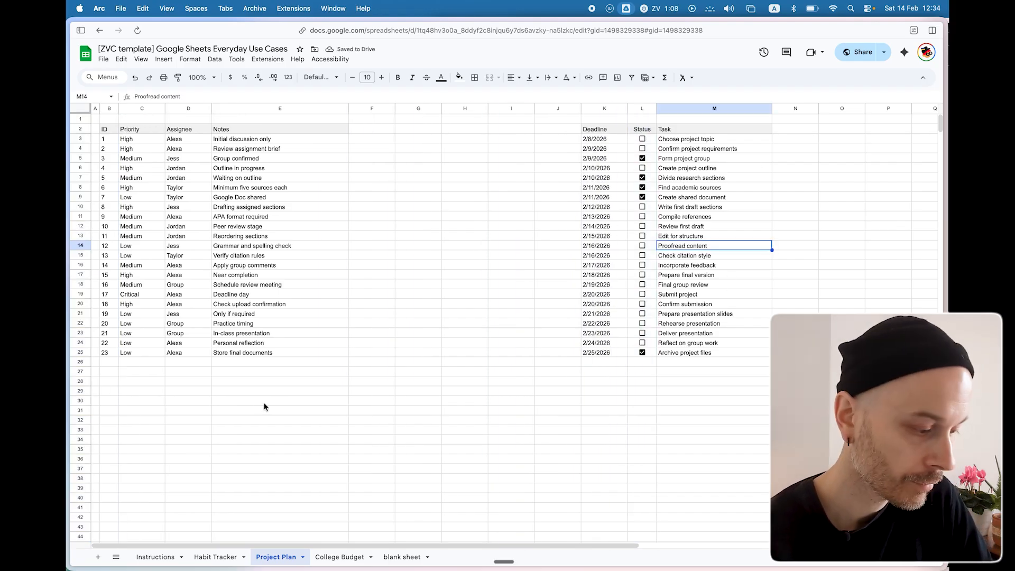
click(642, 207)
click(642, 218)
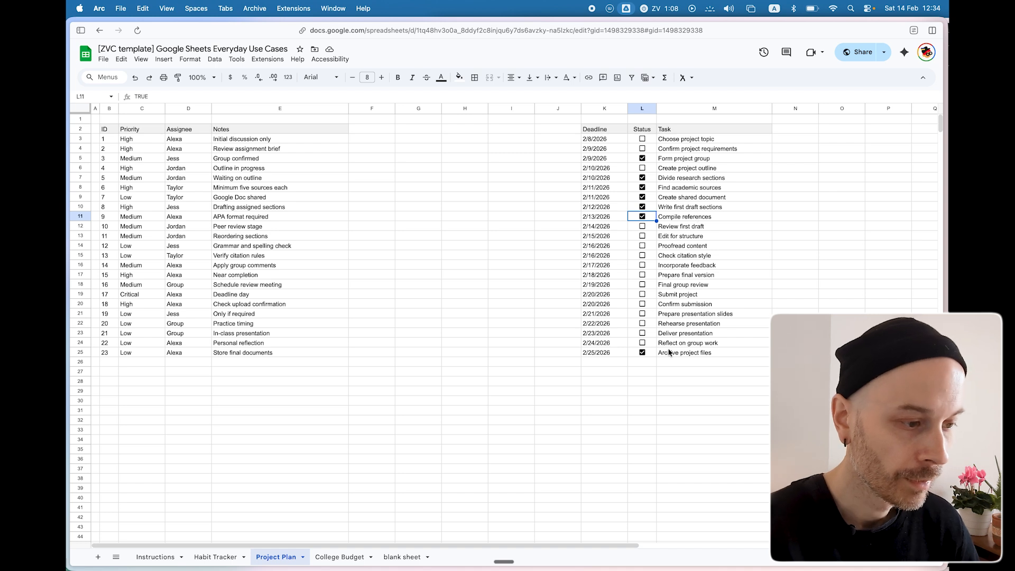
Move the Assignee column directly after the Task column.
click(180, 112)
drag(181, 112, 746, 109)
click(756, 150)
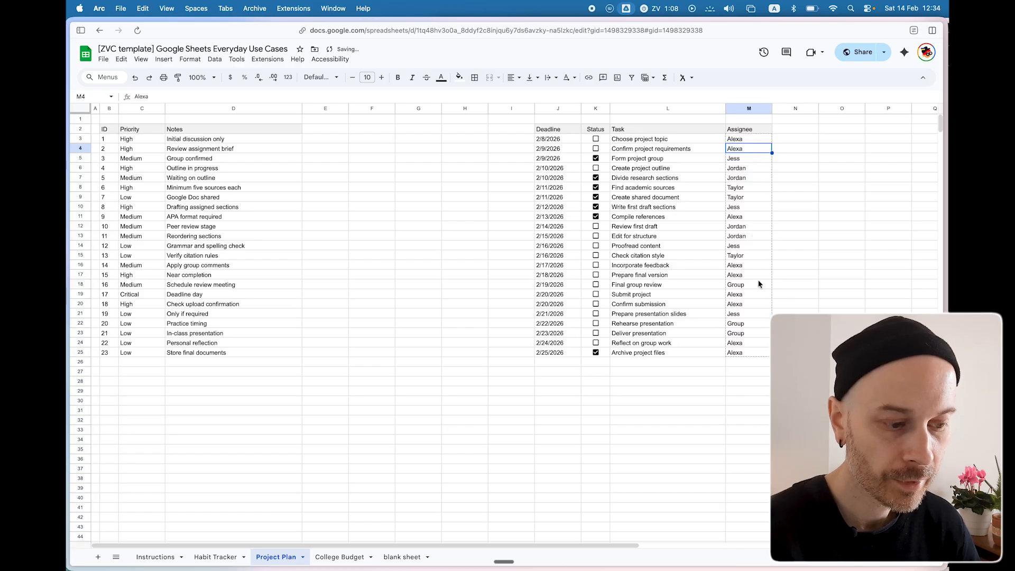
Examine the assignees in column M and compare deadline, task and assignee in the "Review first draft" row.
click(745, 272)
click(731, 194)
click(730, 158)
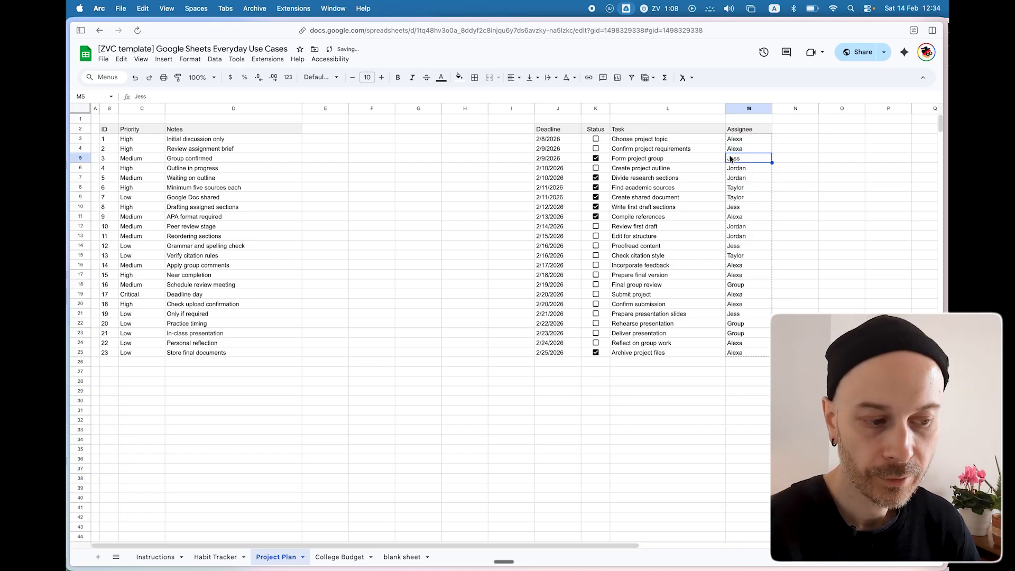
click(741, 216)
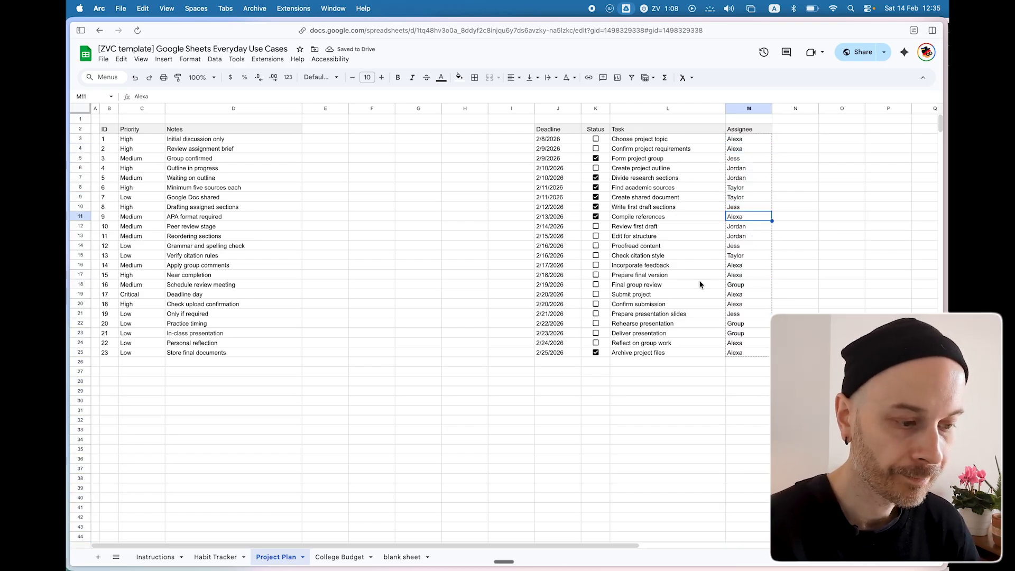
click(629, 221)
click(557, 229)
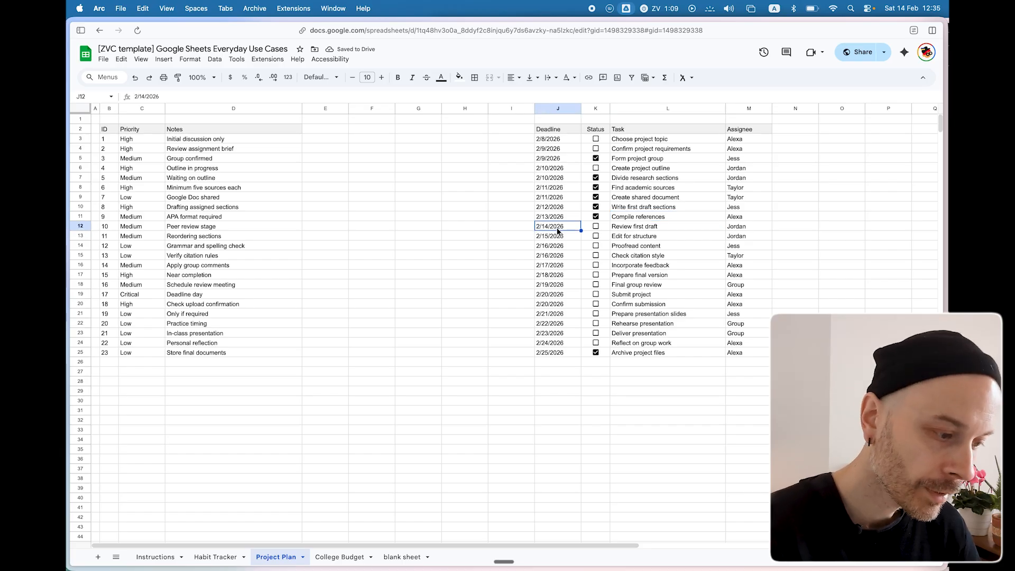
click(736, 228)
click(666, 229)
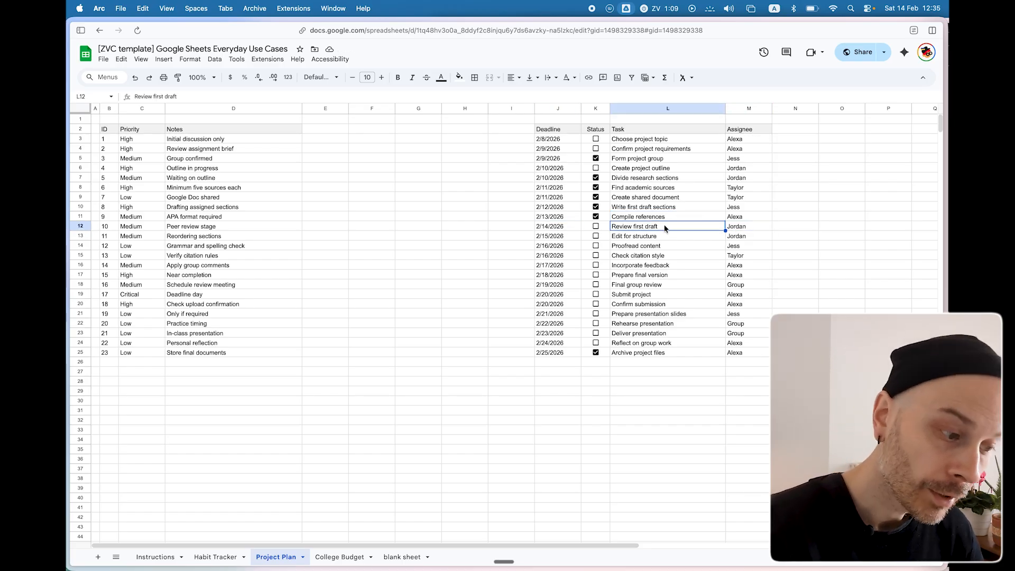
Move the Notes column directly after the Assignee column.
click(190, 110)
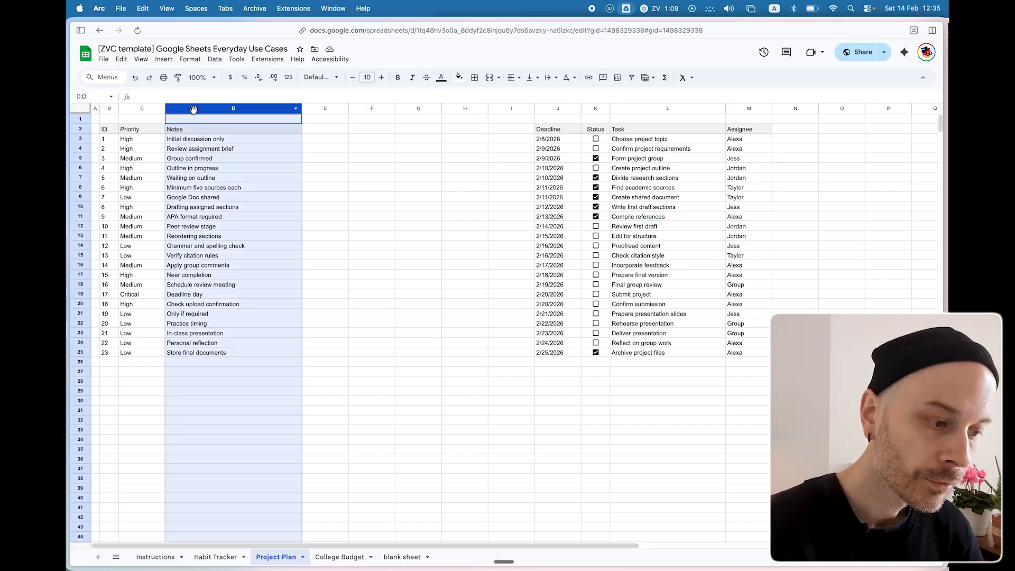
drag(194, 109, 725, 108)
click(697, 208)
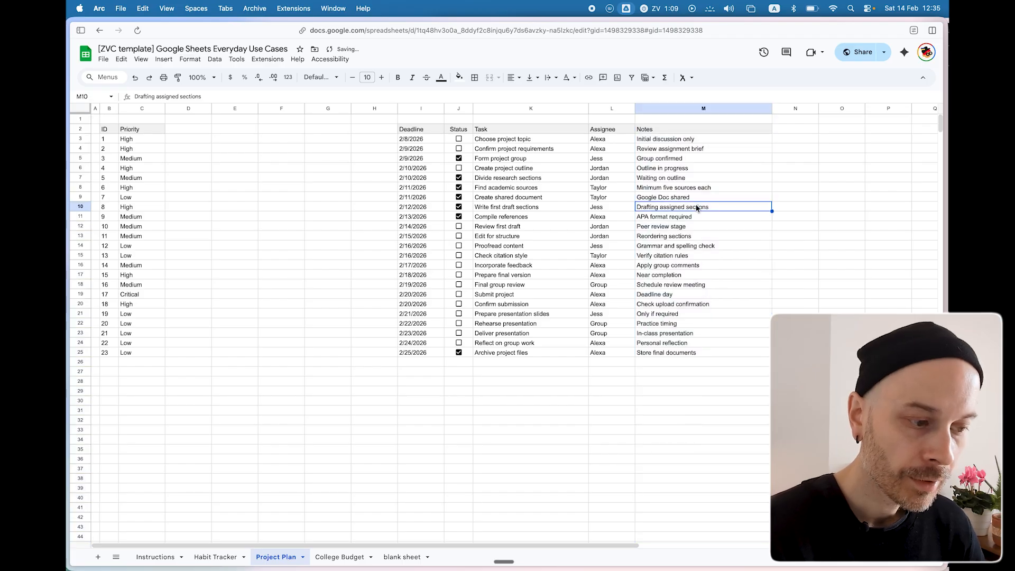
click(674, 325)
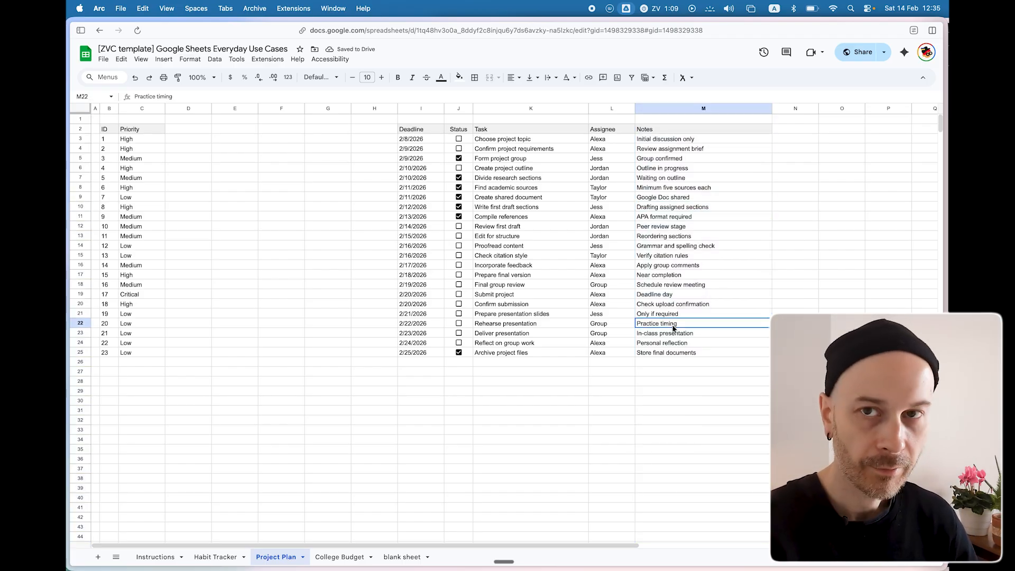
Move the Priority column between the Status and Task columns.
click(682, 256)
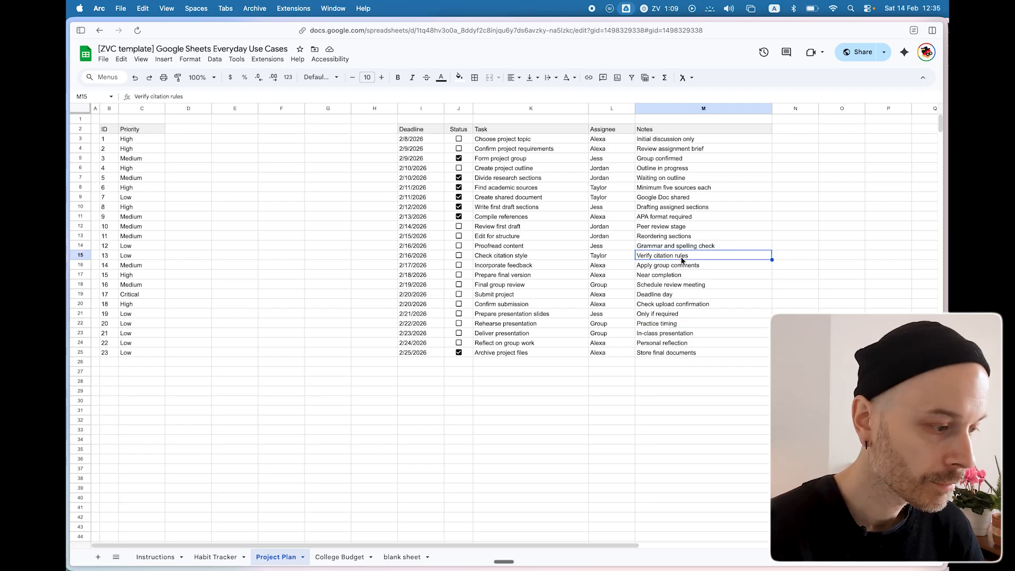
click(138, 108)
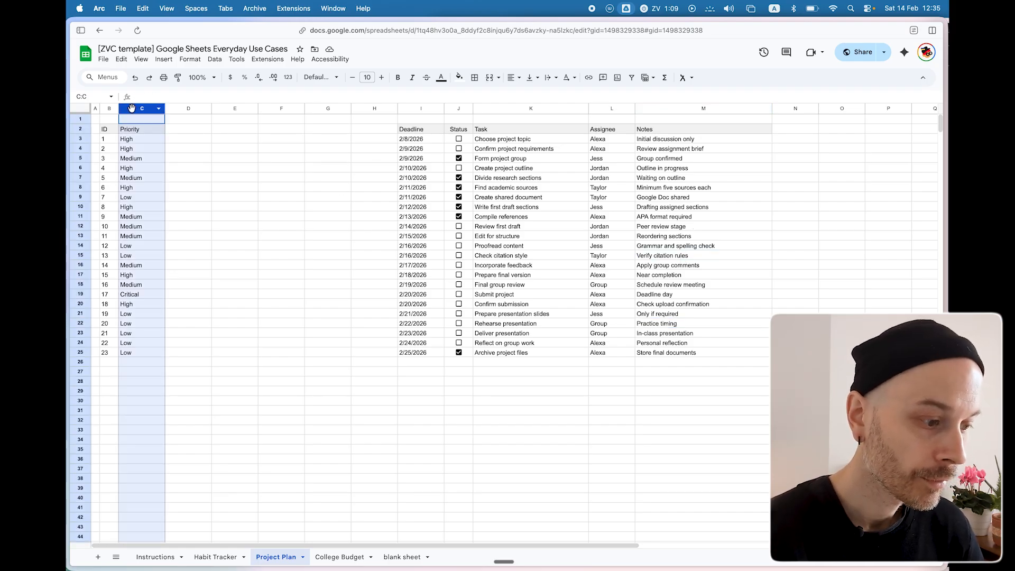
drag(132, 109, 451, 114)
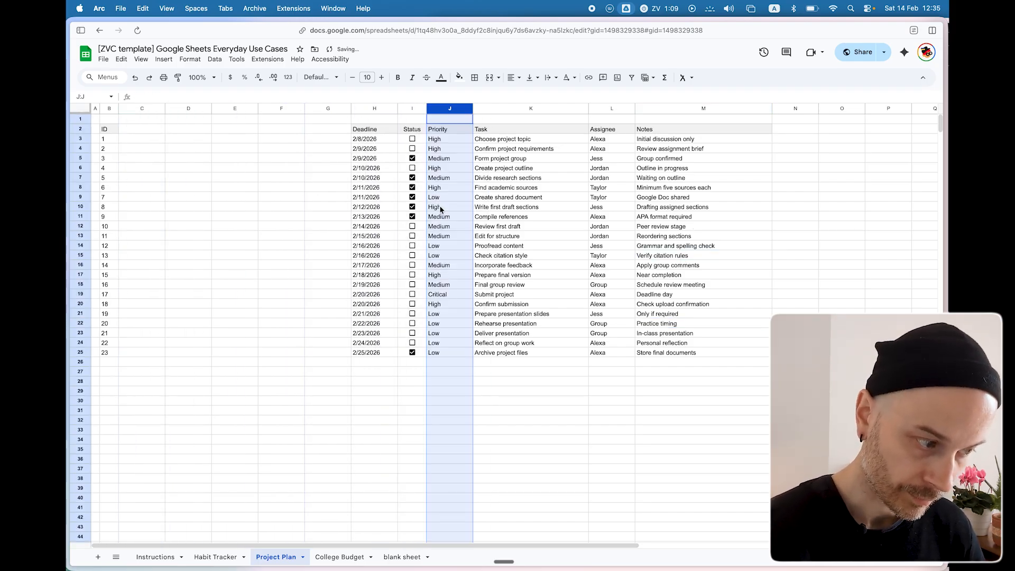
click(435, 188)
click(444, 197)
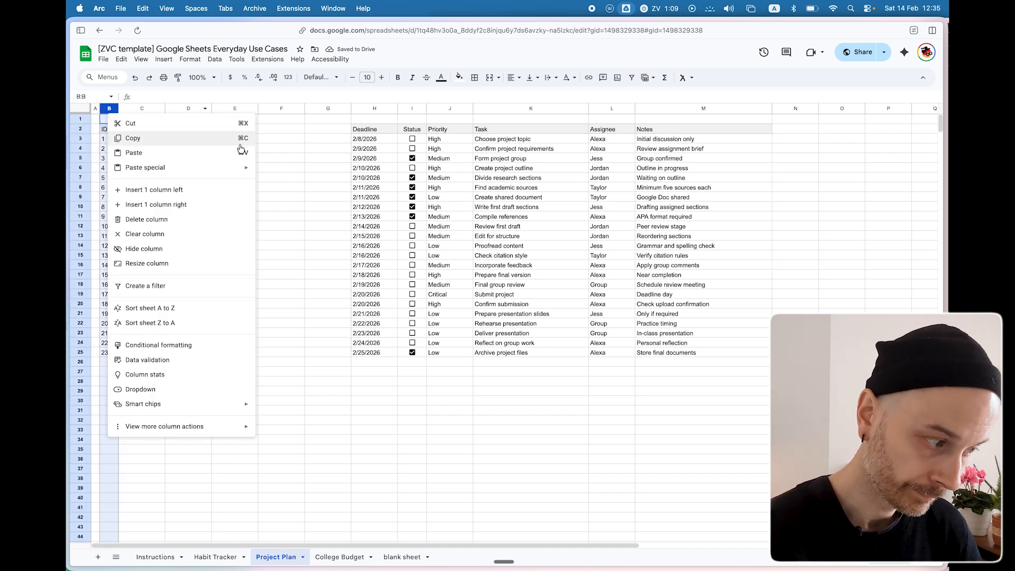
Move the ID column across the empty columns towards the Deadline column.
click(281, 168)
click(106, 111)
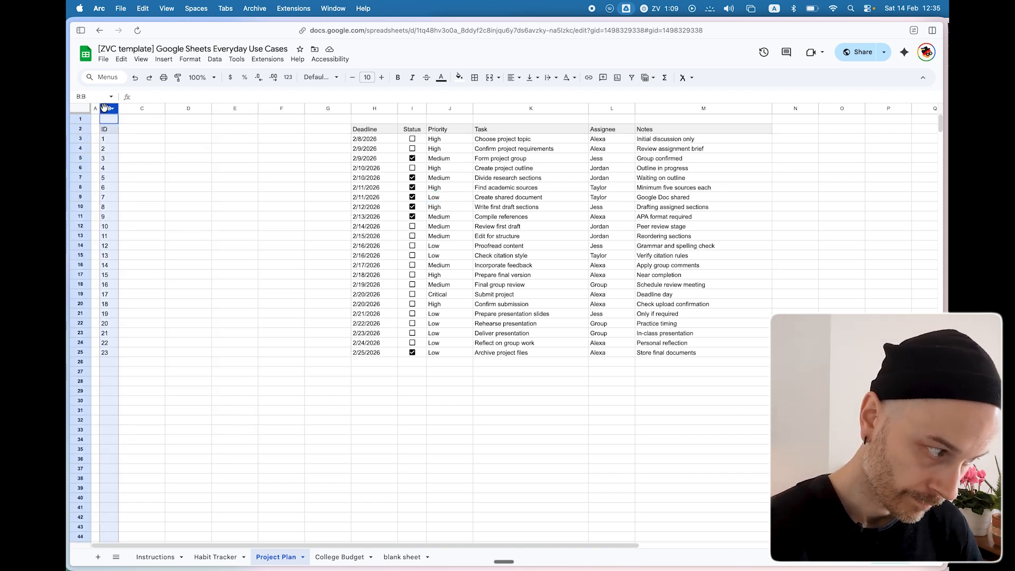
drag(106, 111, 324, 230)
click(272, 220)
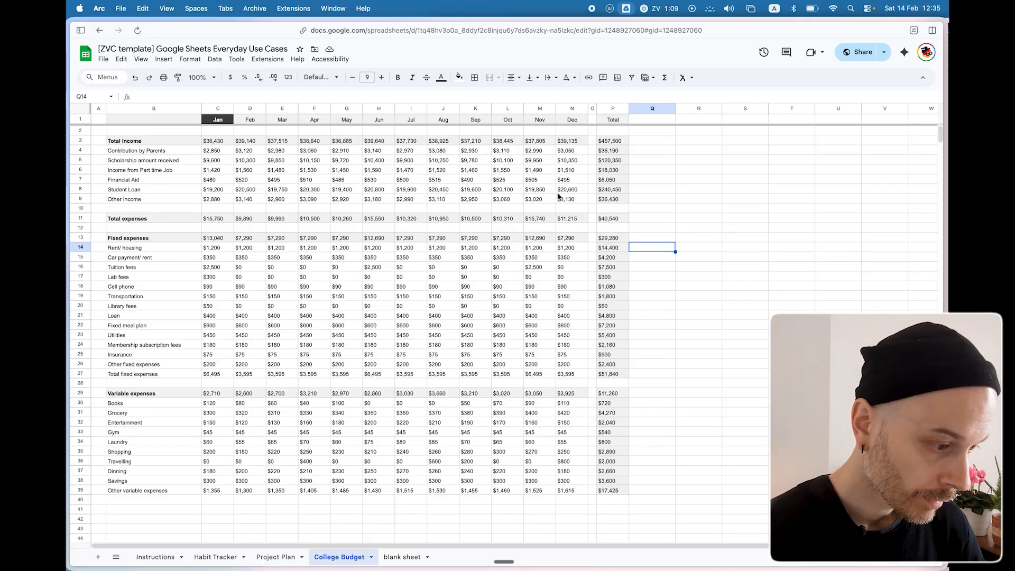
drag(560, 170, 409, 382)
click(308, 348)
click(386, 267)
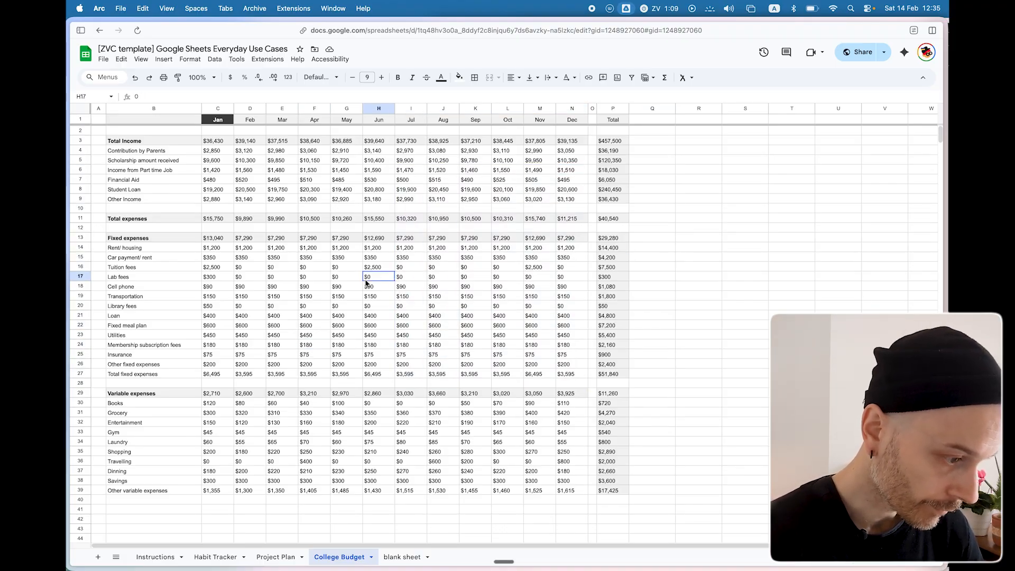
click(574, 298)
click(709, 317)
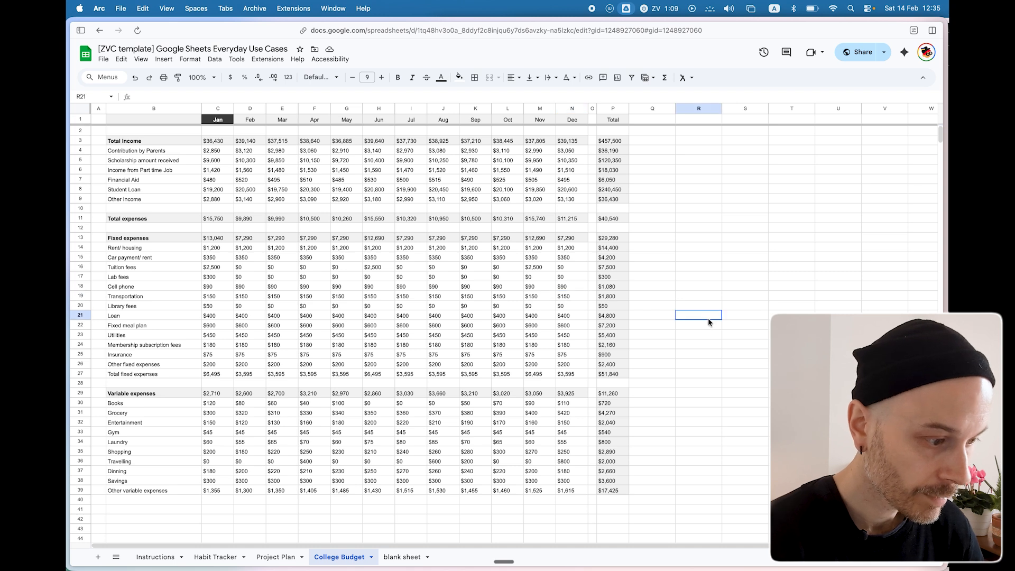
key(Up)
key(Up)
key(Up)
key(Up)
key(Up)
key(Up)
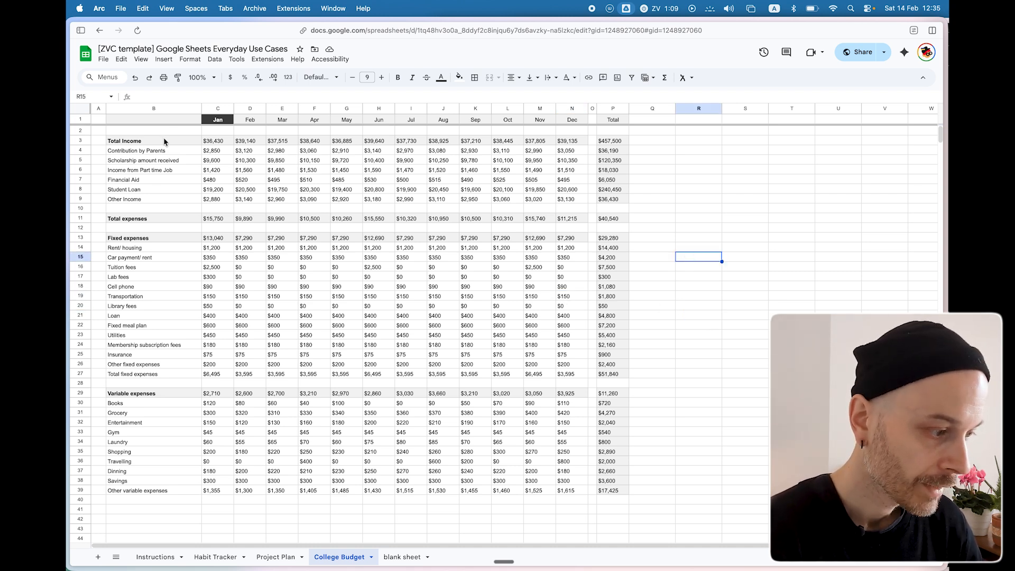
Examine the College Budget layout: the Total Income, Fixed expenses and Variable expenses blocks and the month headers.
drag(167, 140, 325, 190)
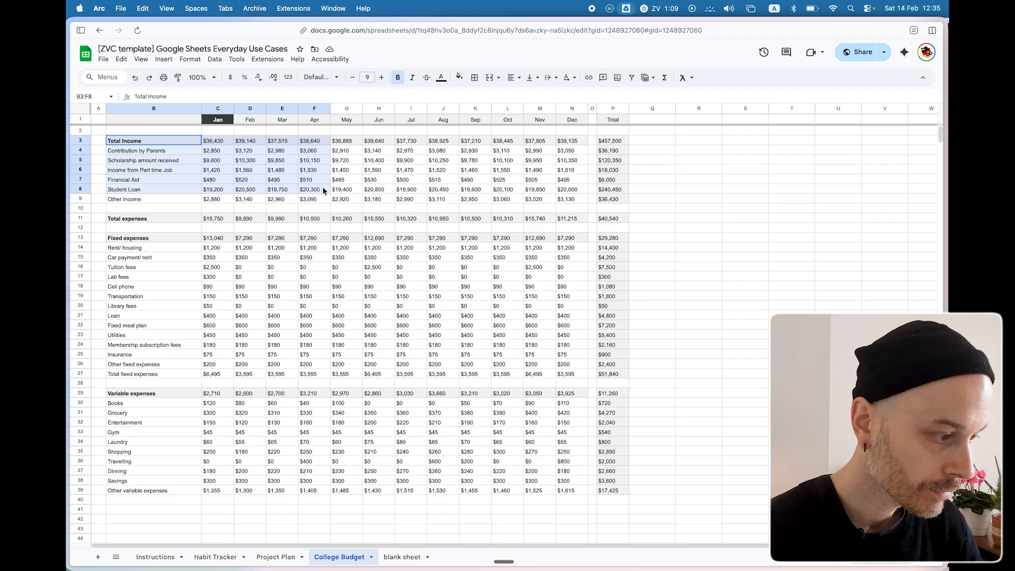
click(217, 119)
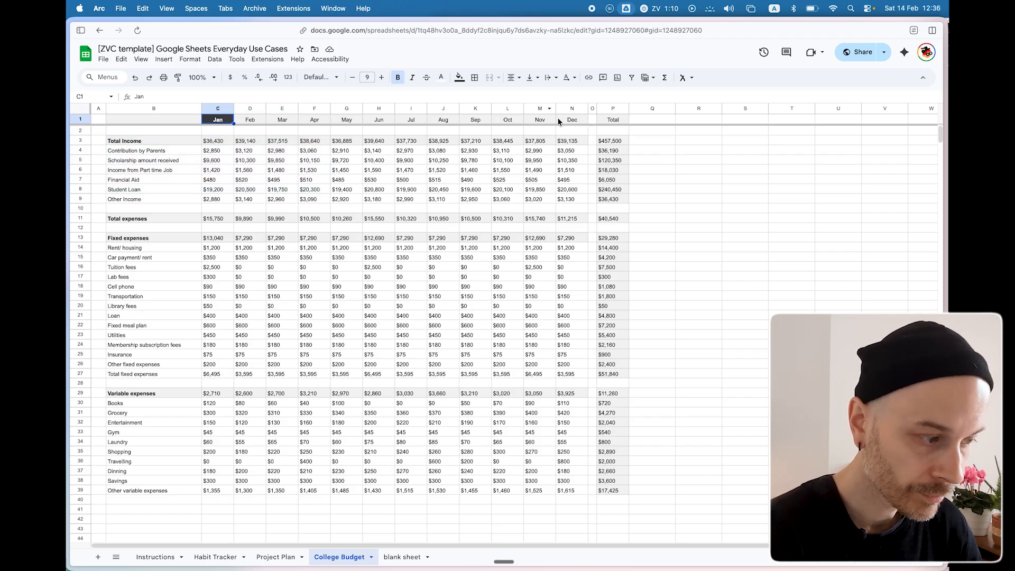
drag(160, 141, 311, 201)
drag(139, 240, 258, 370)
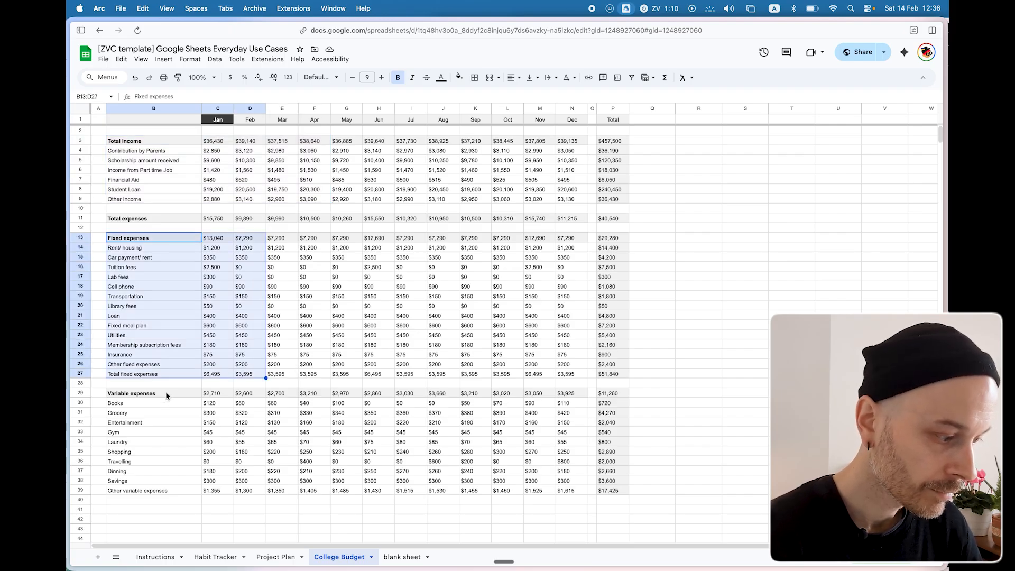
drag(166, 391, 262, 489)
click(417, 412)
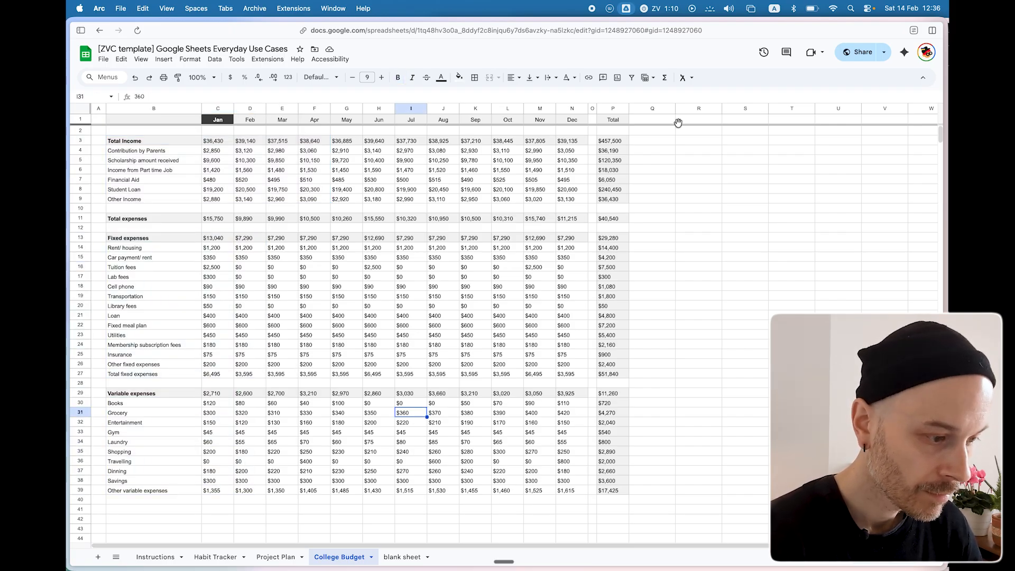
Examine the Total column and inspect the formula behind the "Scholarship amount received" total.
click(612, 109)
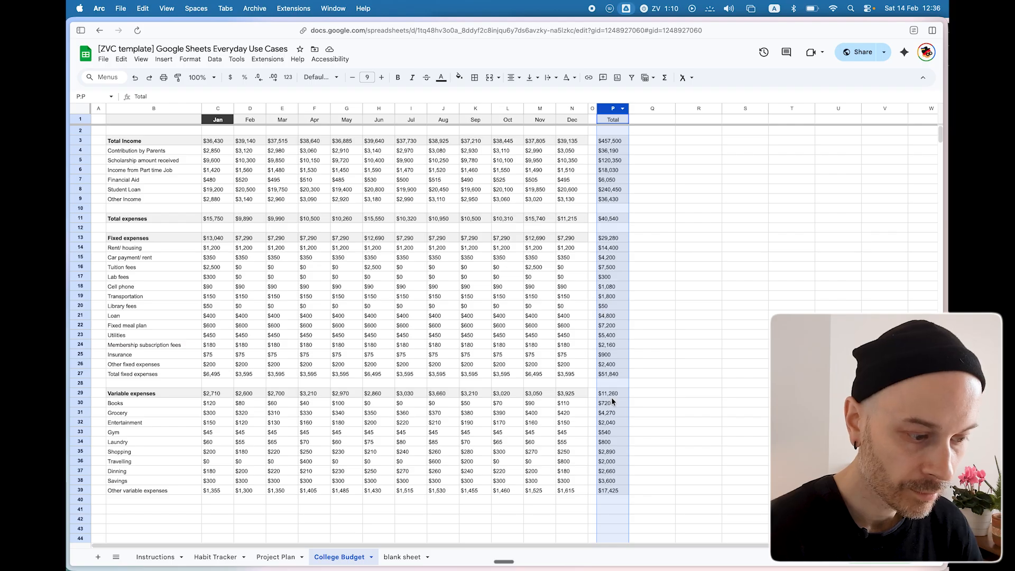
click(617, 253)
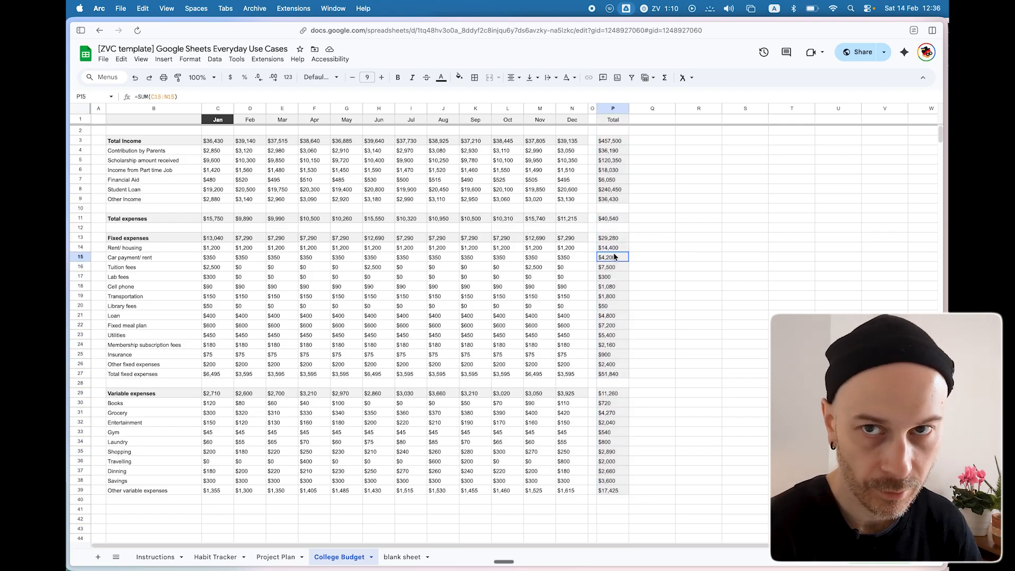
click(619, 161)
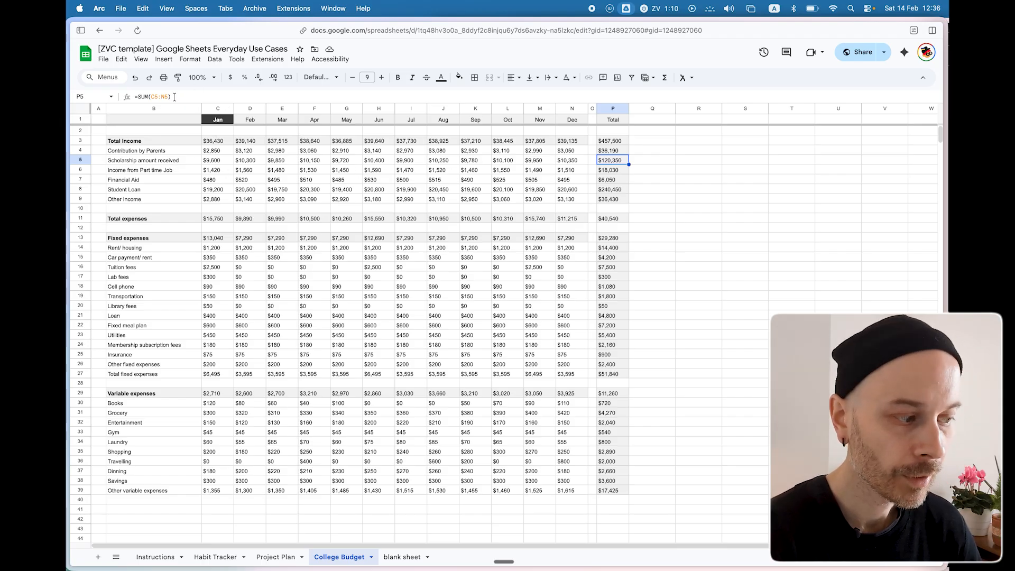
click(175, 97)
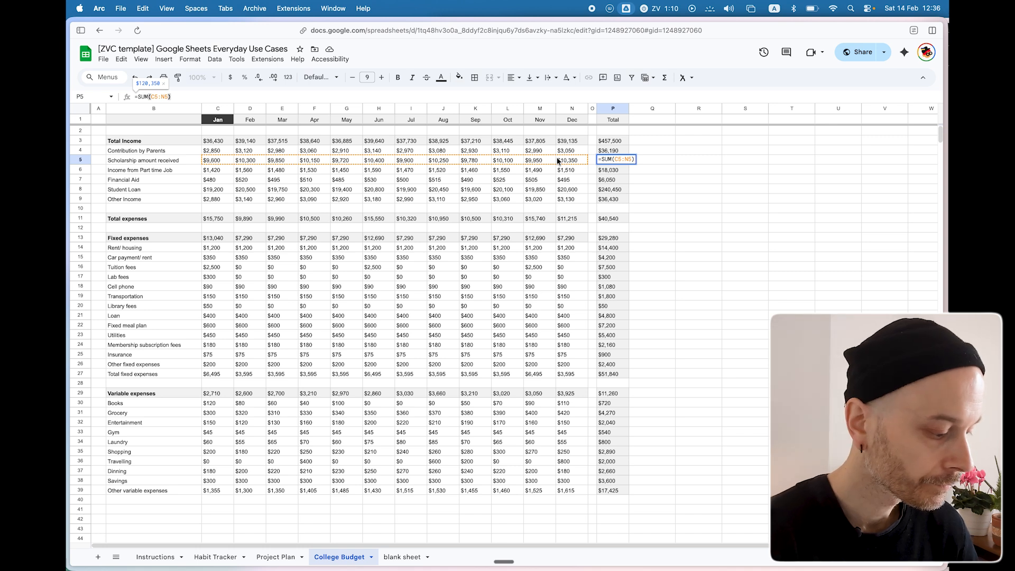
key(Return)
Compare the Fixed expenses formulas for January, December and November, and inspect the range summed in the November cell.
click(218, 239)
click(170, 242)
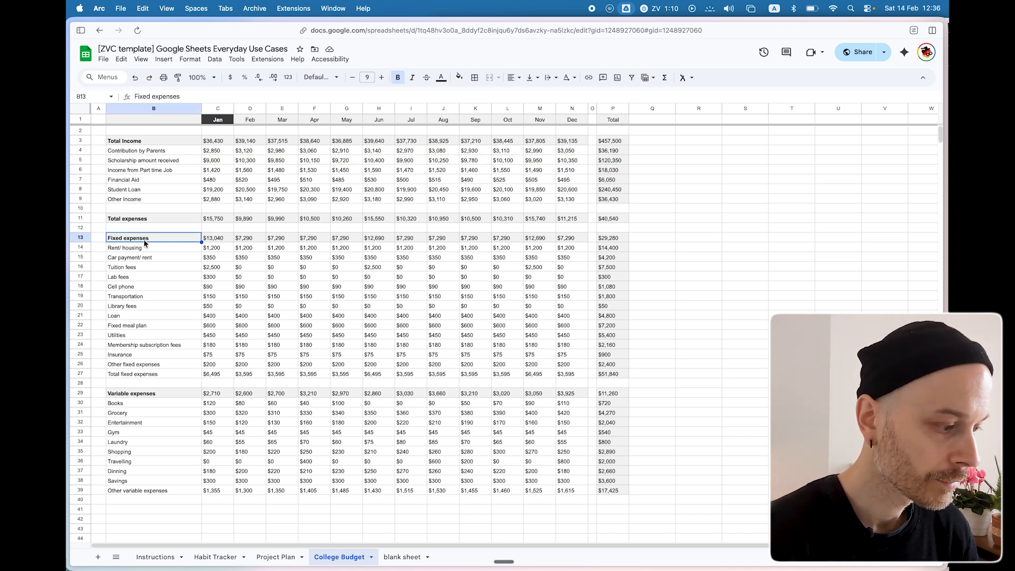
click(233, 240)
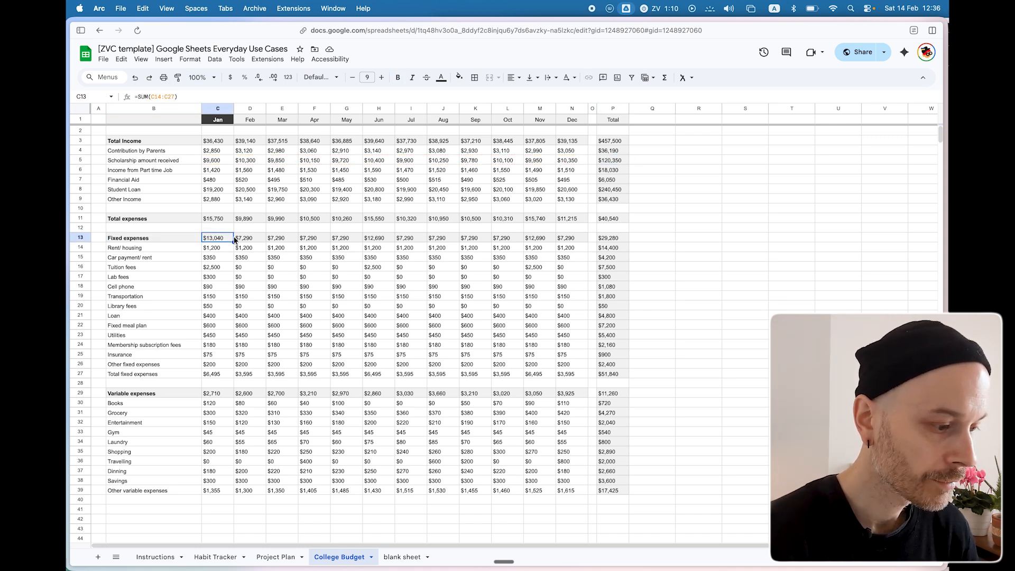
click(570, 238)
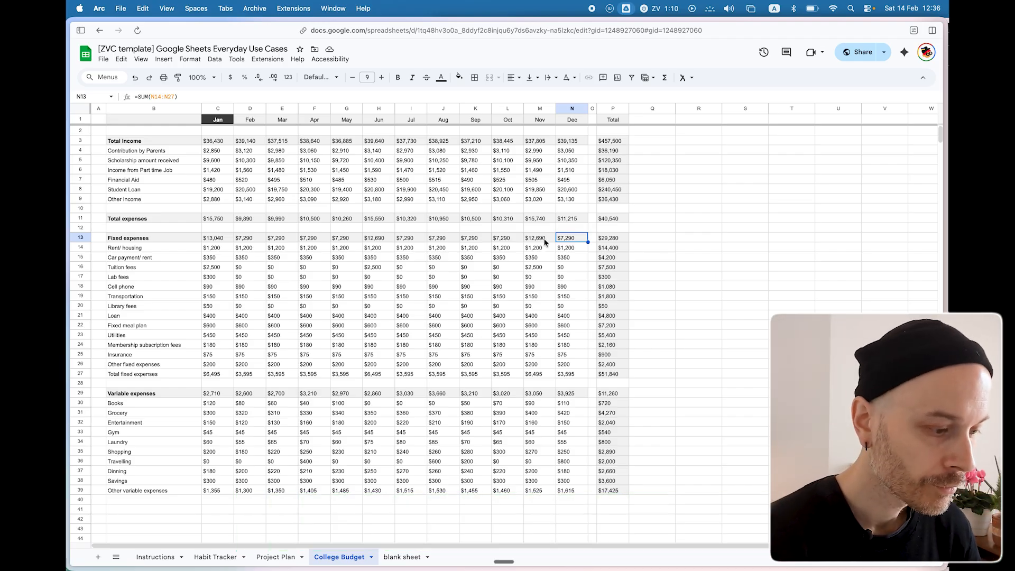
click(545, 242)
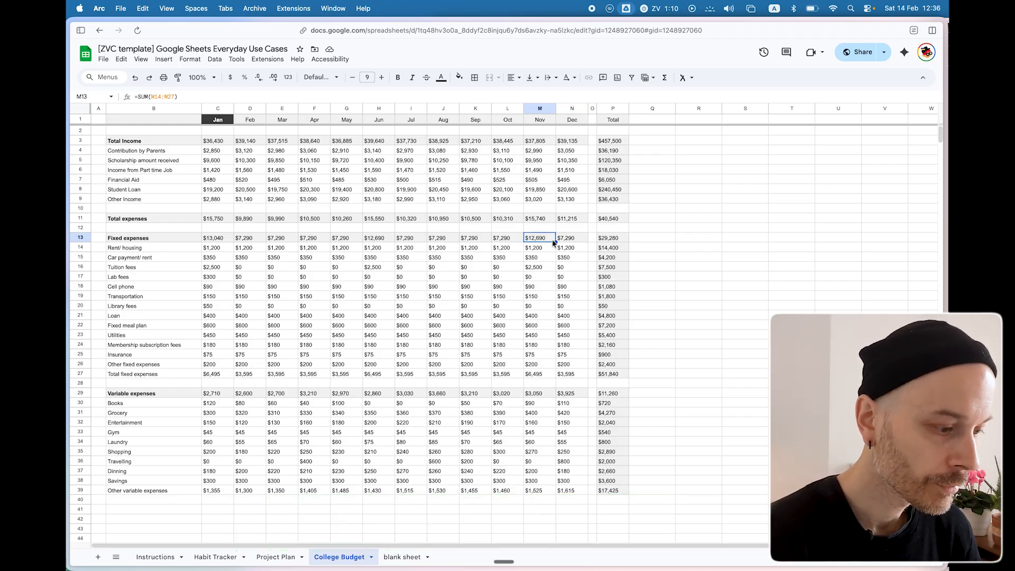
click(181, 95)
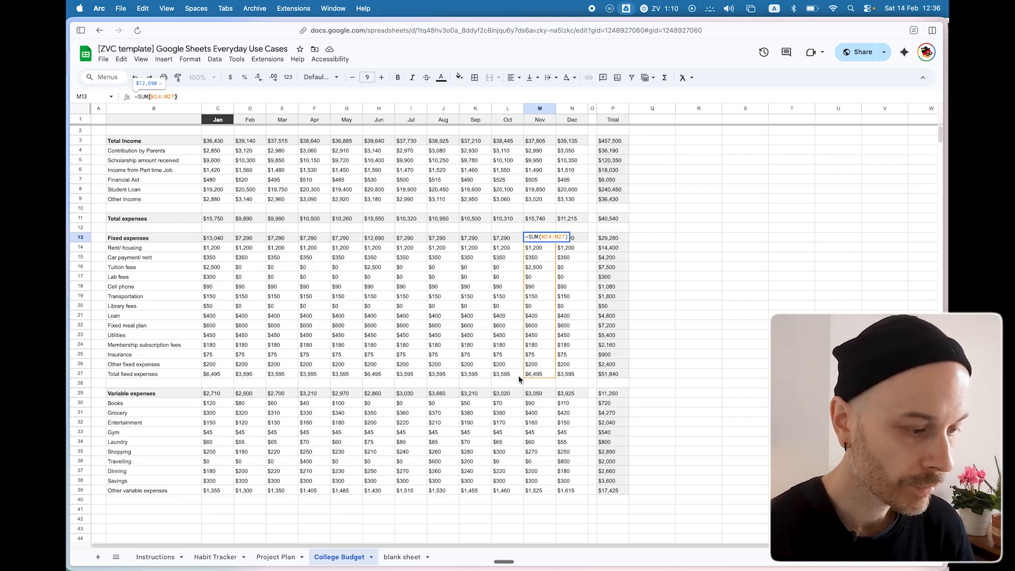
key(Escape)
Review the monthly Rent/housing amounts across the year and check the formula in that row's Total cell.
click(218, 239)
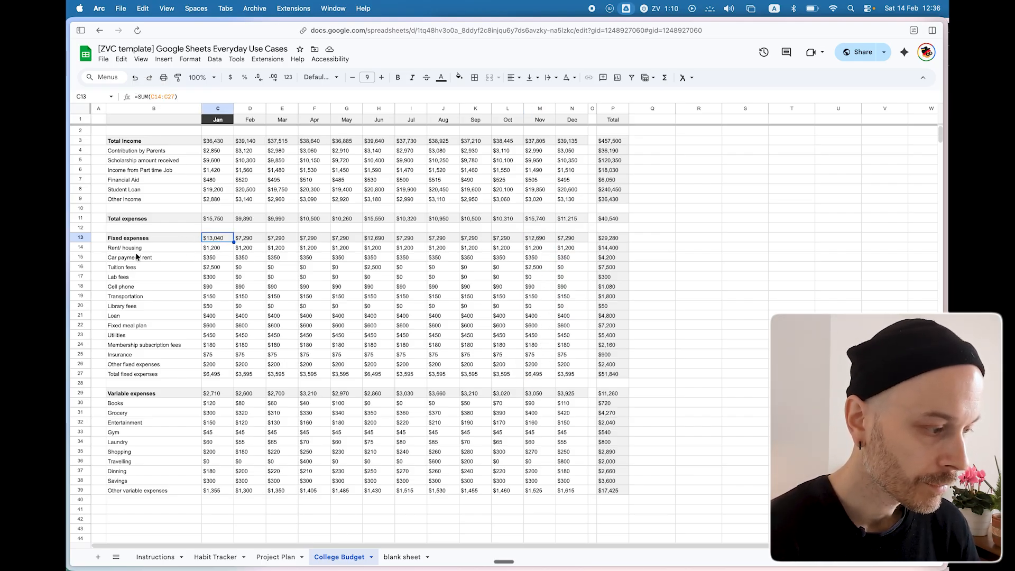
click(219, 249)
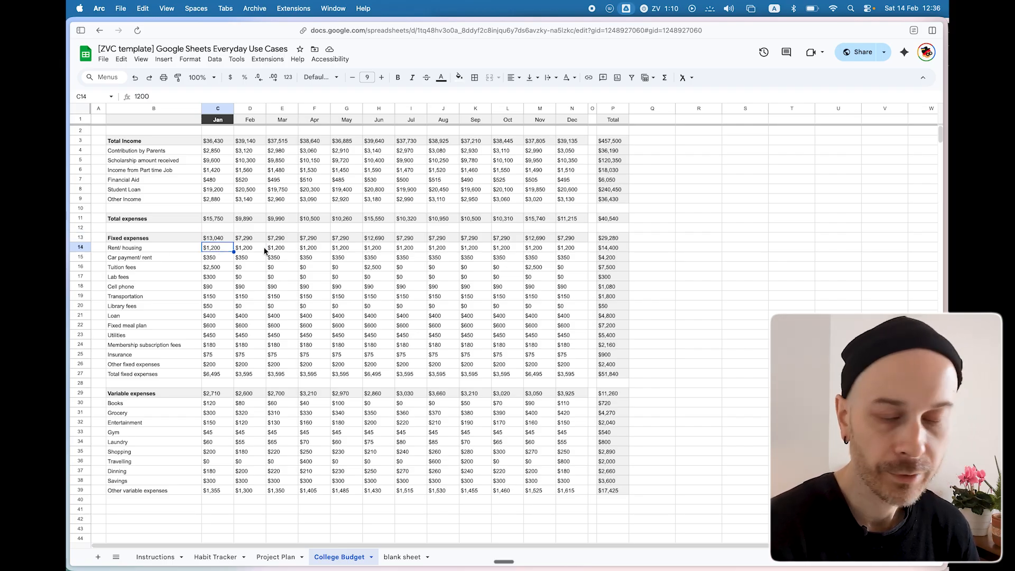
click(258, 250)
click(336, 249)
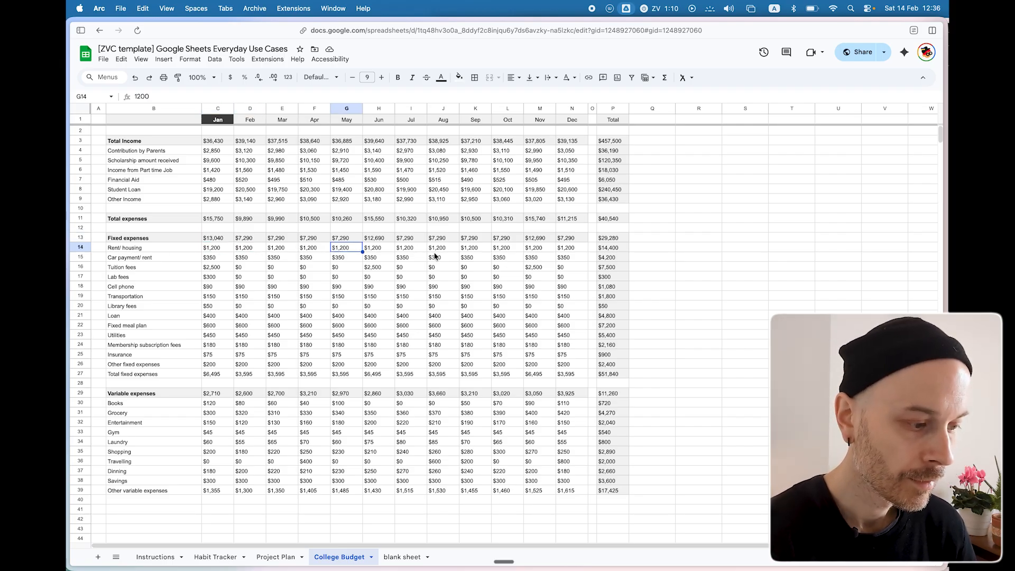
click(436, 248)
click(547, 249)
click(621, 248)
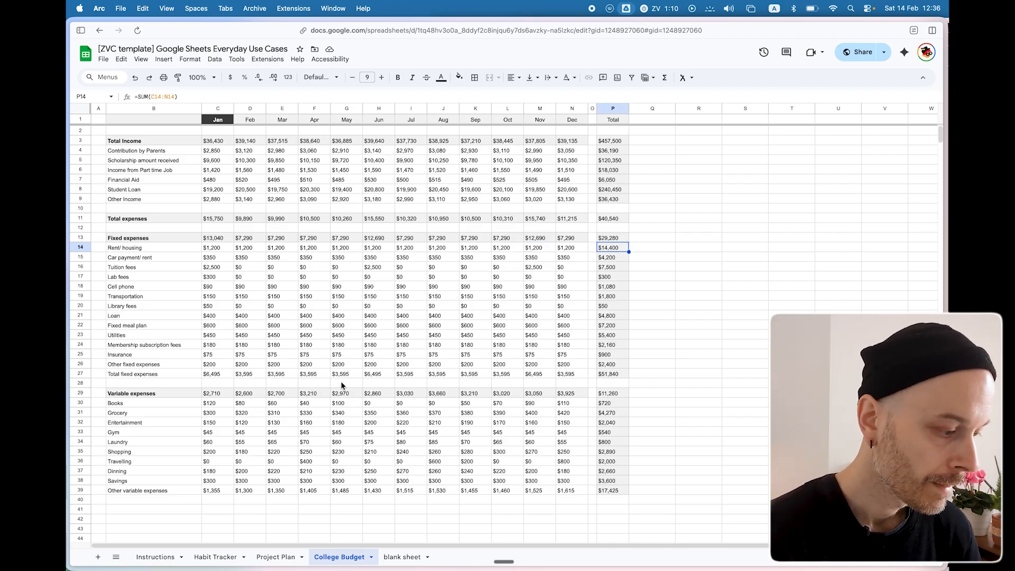
Inspect the formulas behind the Books row's total and the November Variable expenses sum.
click(368, 423)
click(443, 450)
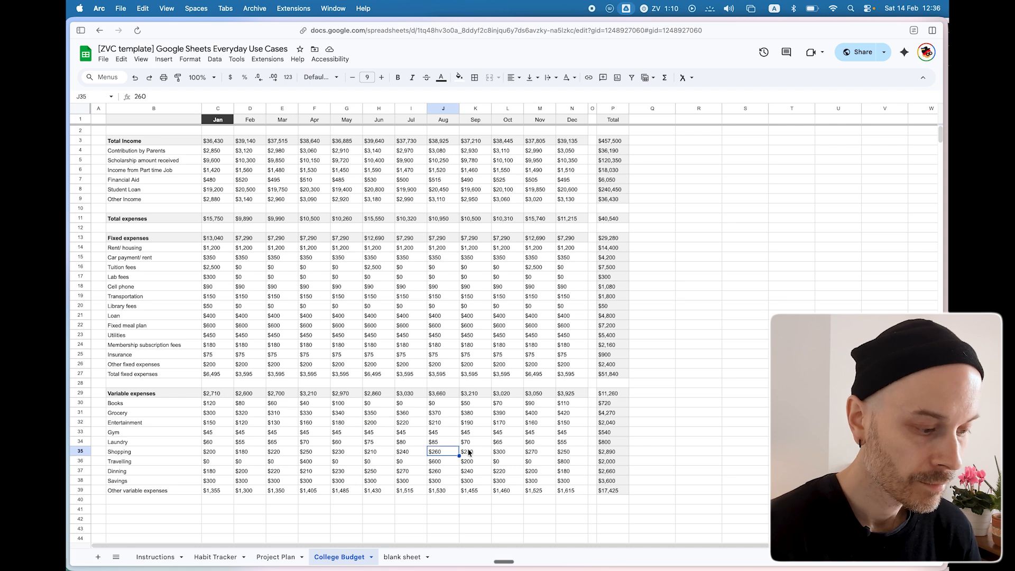
click(469, 413)
click(519, 413)
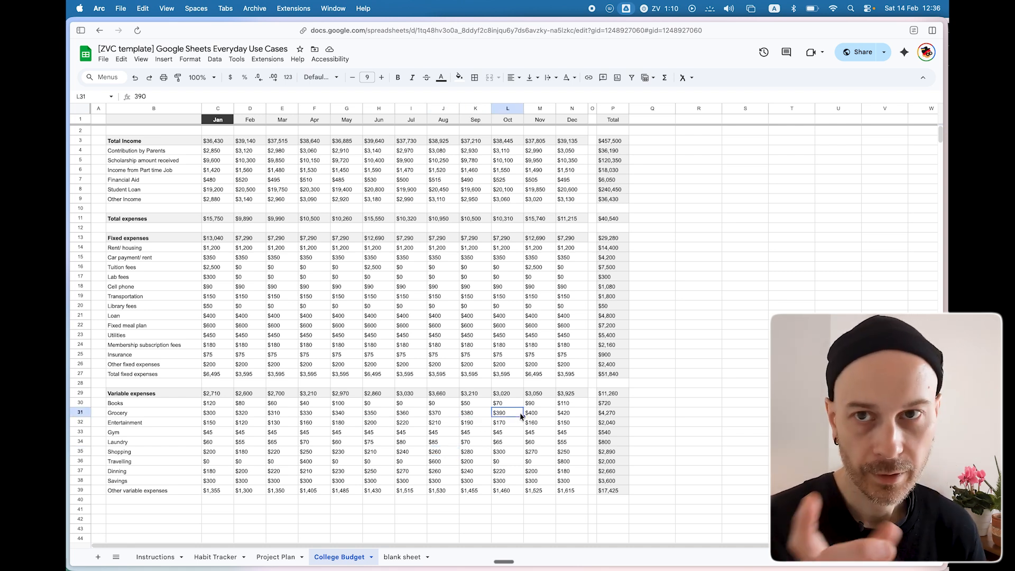
click(610, 405)
key(Return)
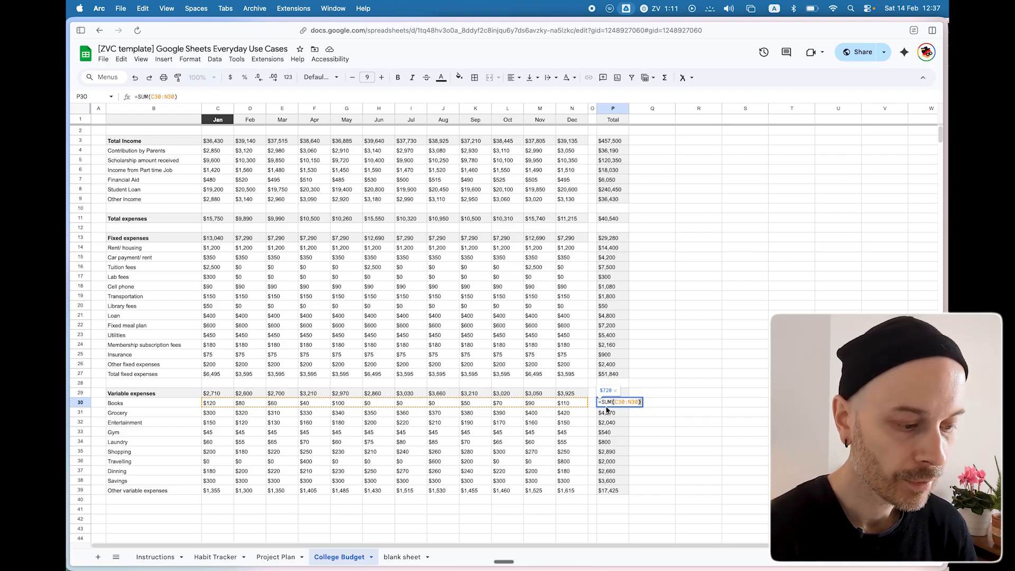
click(537, 394)
double_click(537, 394)
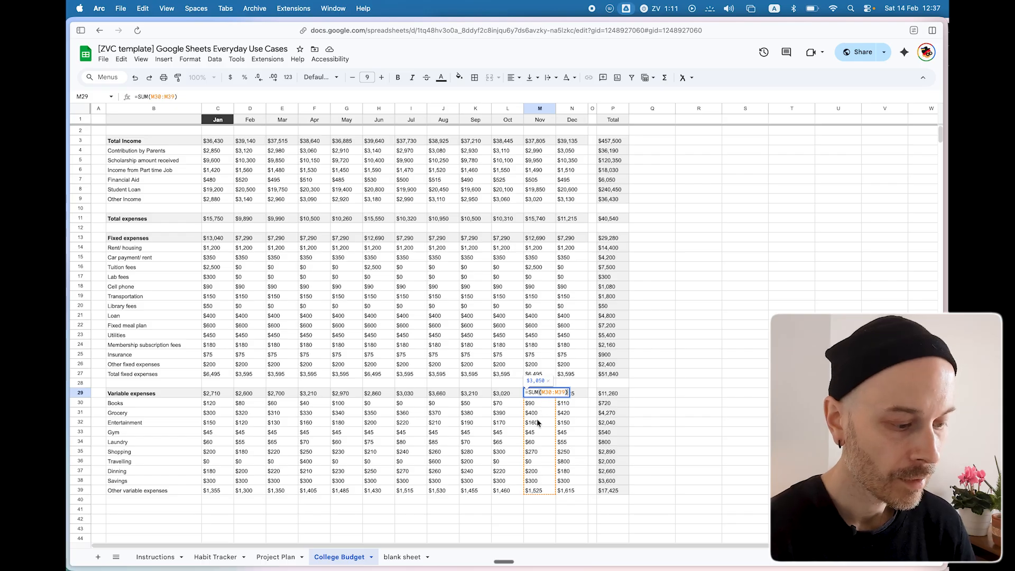
key(Escape)
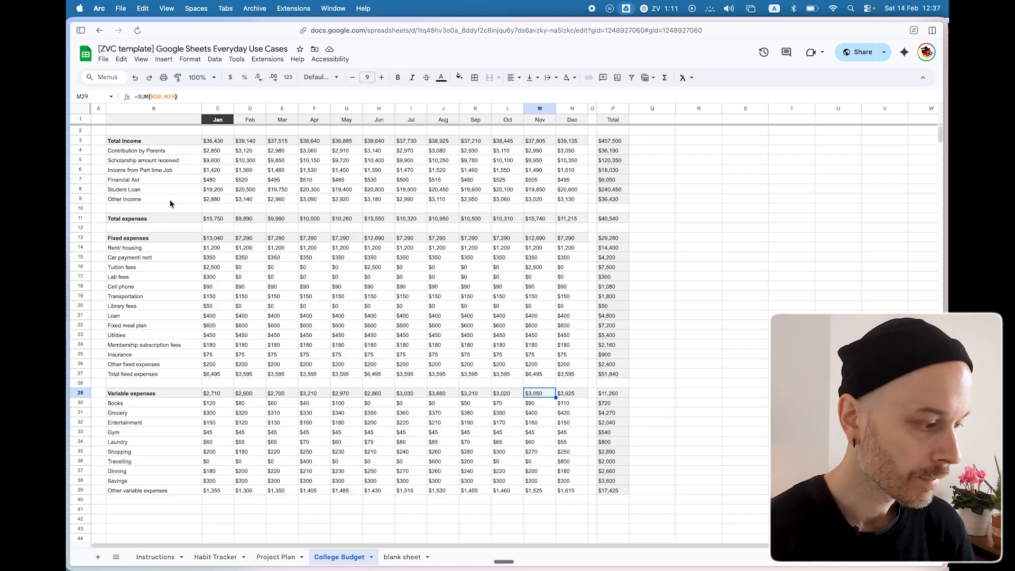
Inspect the January Total expenses formula and trace its references to the Fixed expenses and Variable expenses cells.
click(81, 218)
click(169, 219)
click(222, 219)
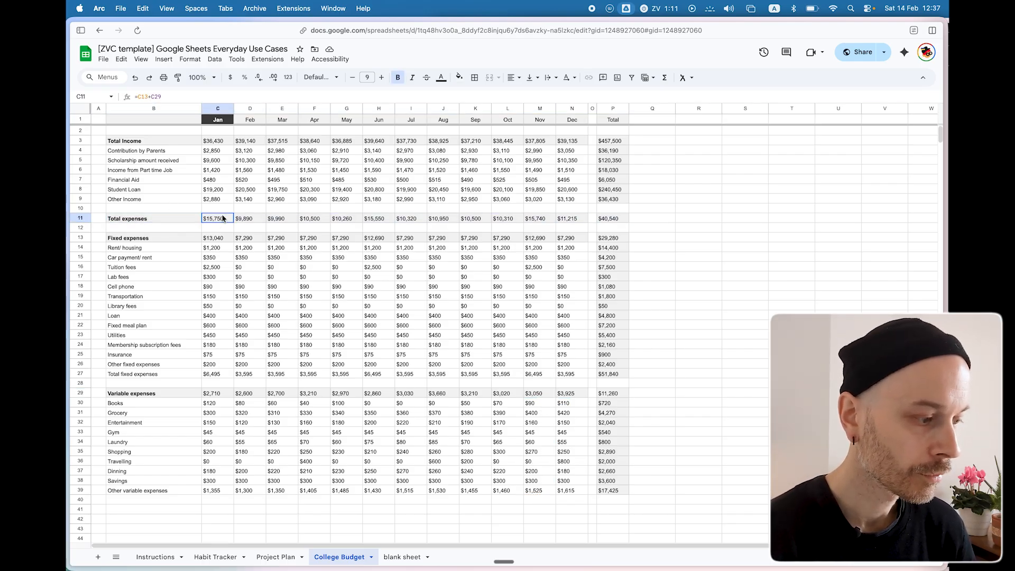
click(178, 95)
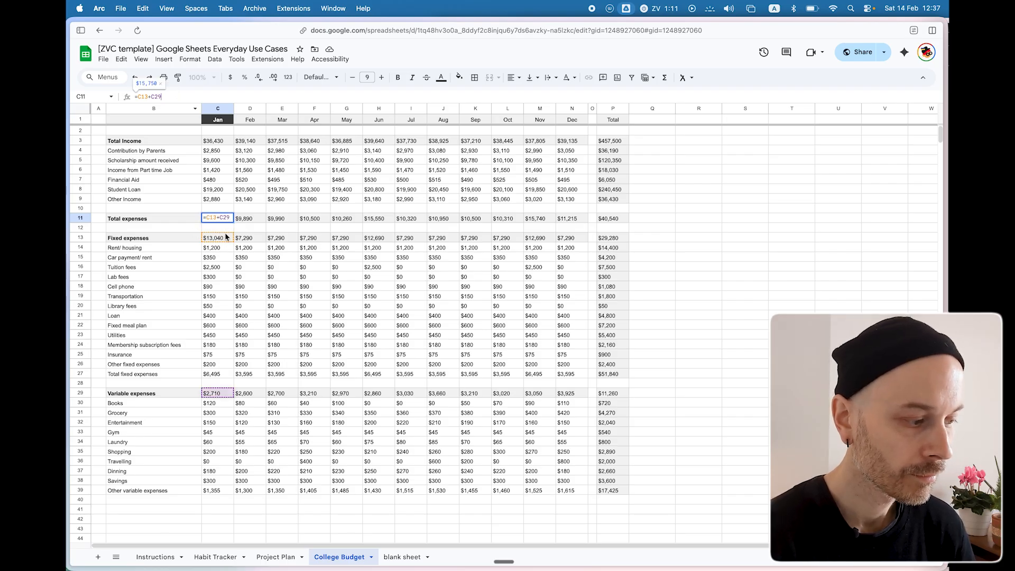
click(216, 392)
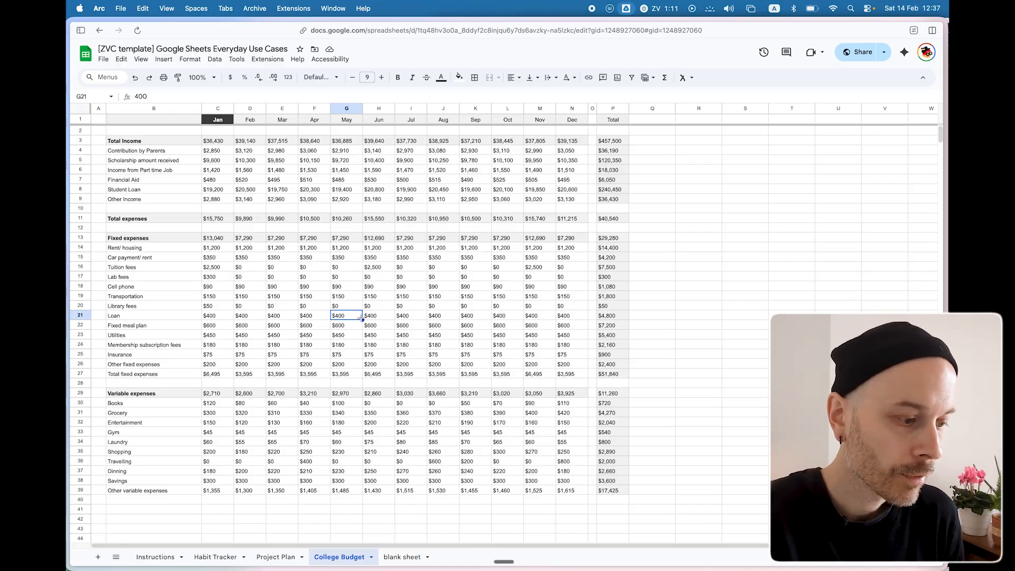
click(411, 305)
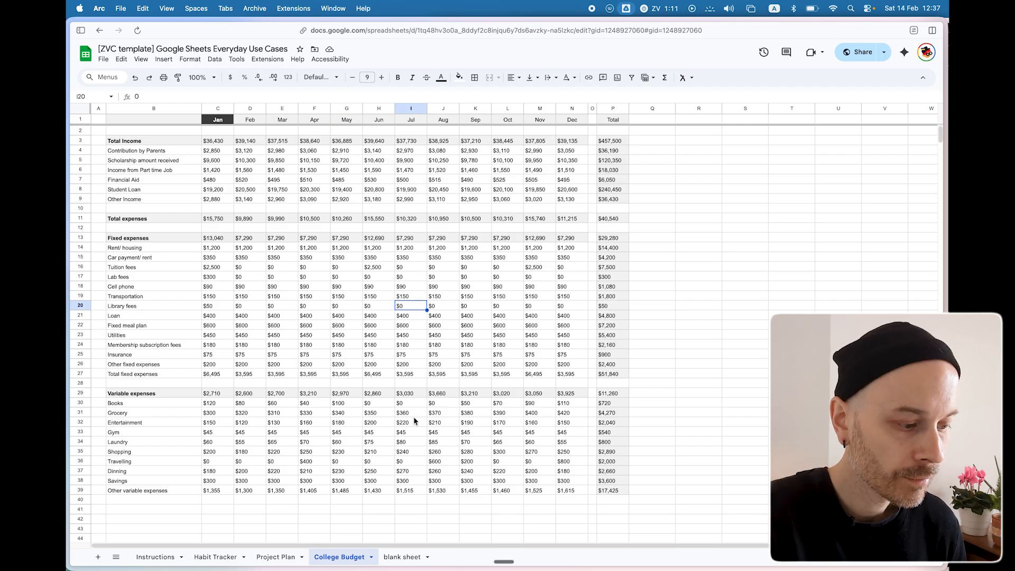
click(413, 421)
click(448, 432)
click(511, 433)
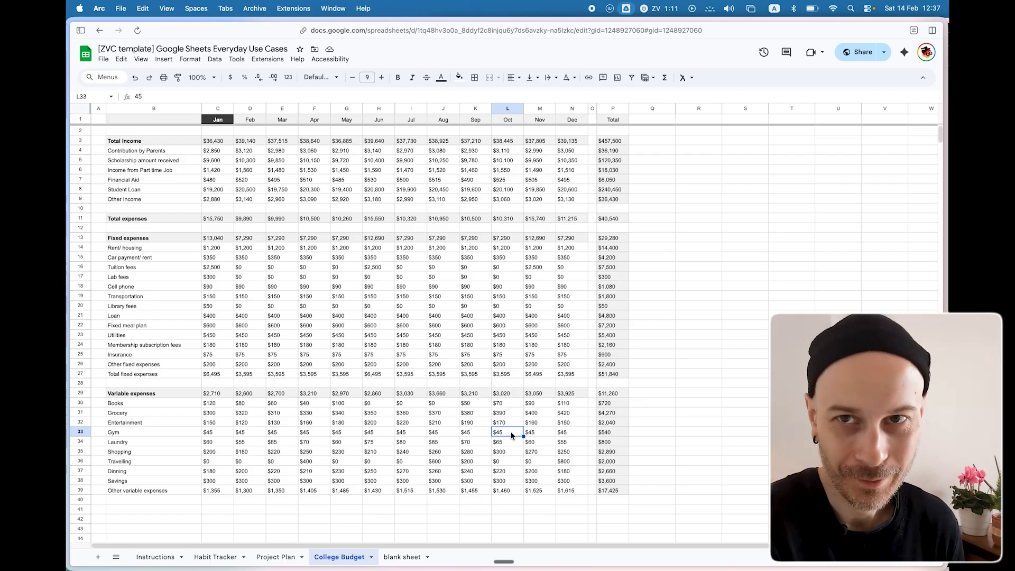
click(453, 345)
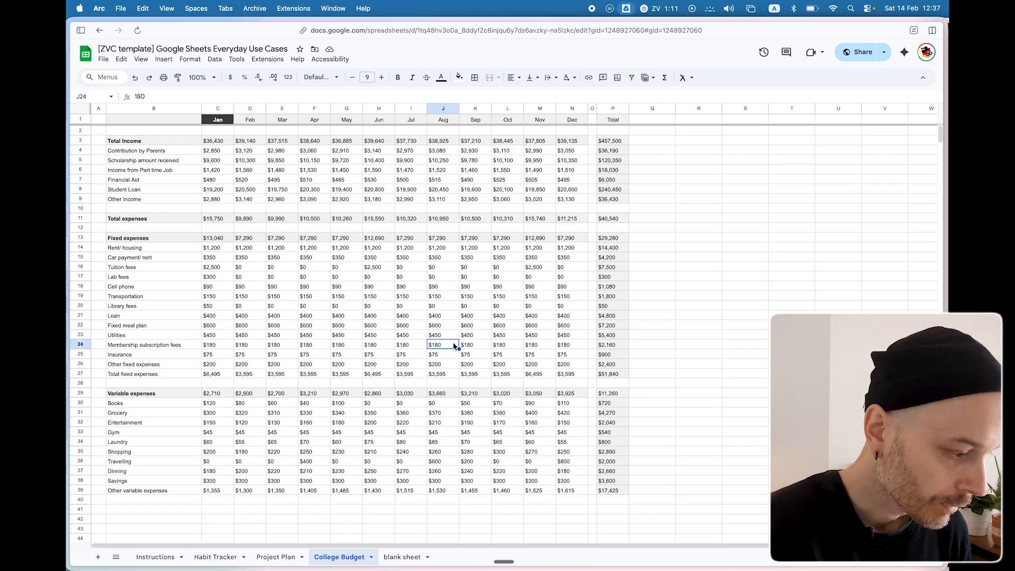